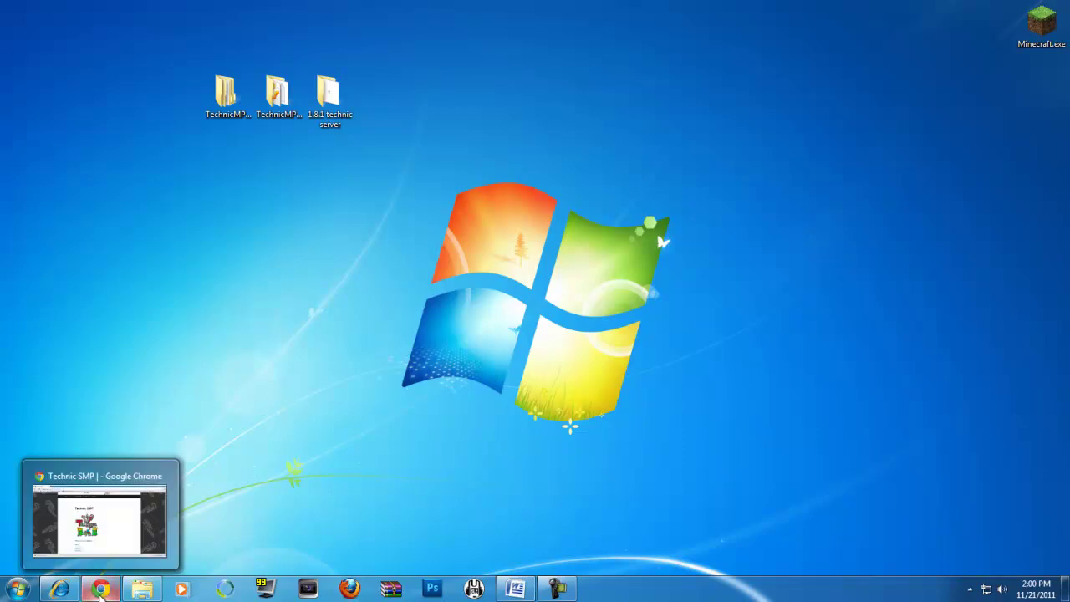
Bring back the Technic SMP page and look over its client, server and mod-list links.
left_click(99, 592)
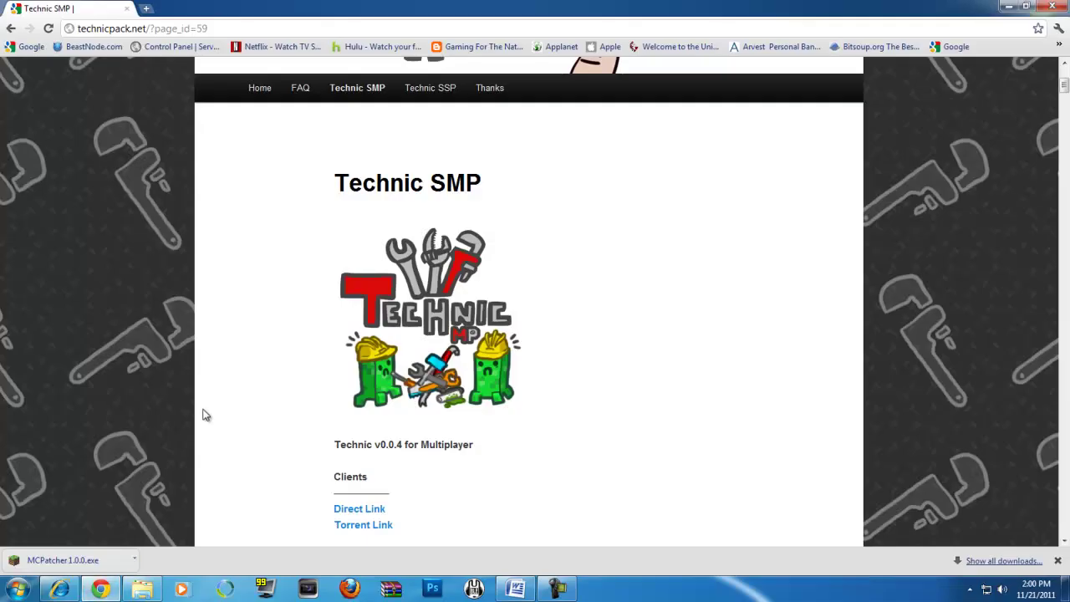
left_click_drag(115, 31, 282, 24)
scroll(138, 280, "down", 3)
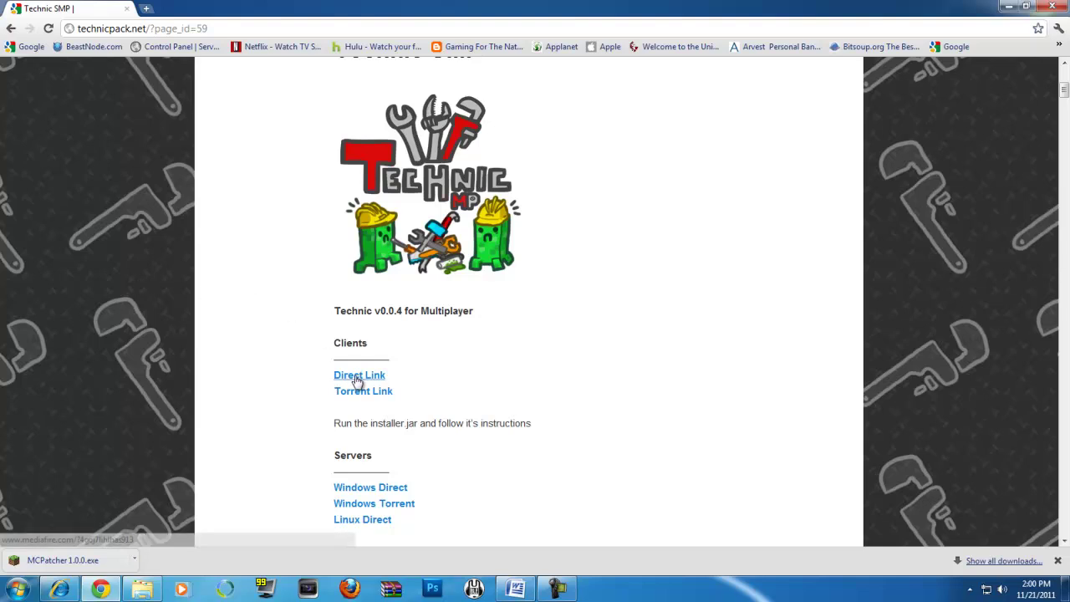
scroll(342, 389, "down", 3)
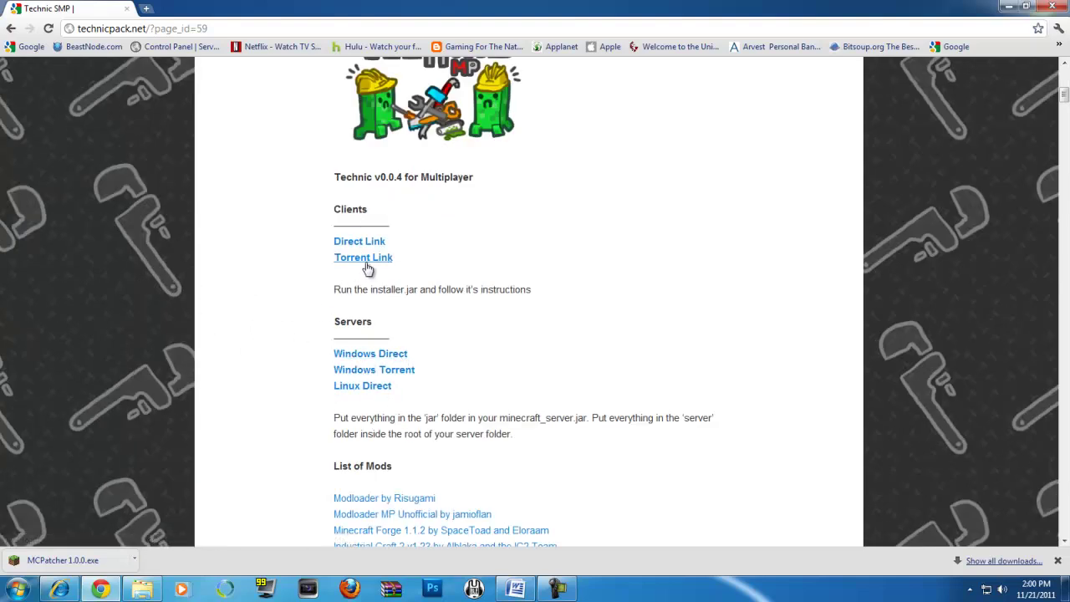
scroll(200, 347, "up", 10)
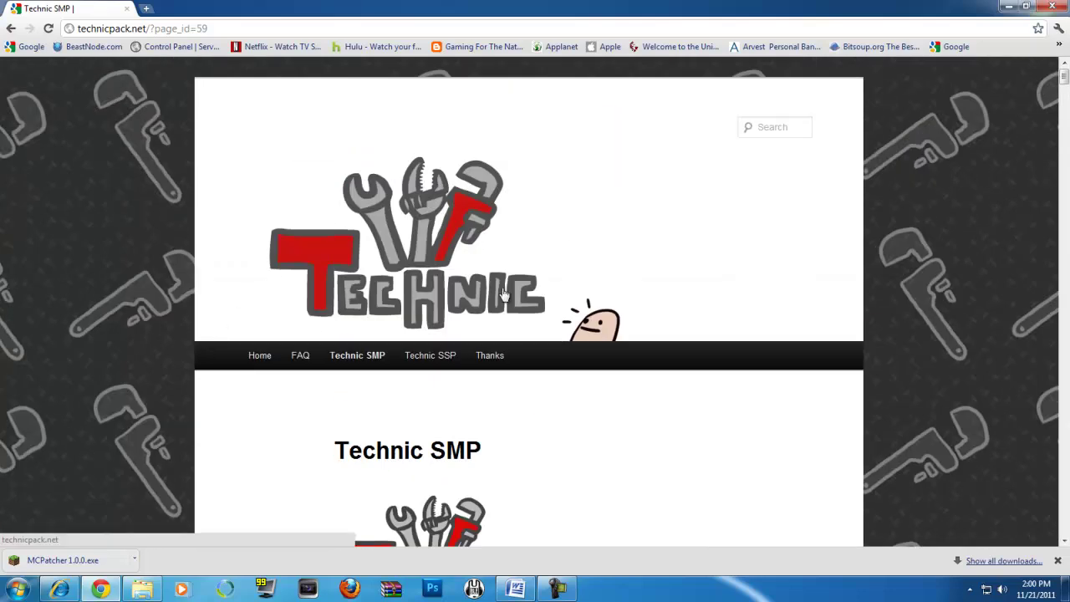
Launch Minecraft.exe from the desktop, allow it to run, and log in.
left_click(1006, 10)
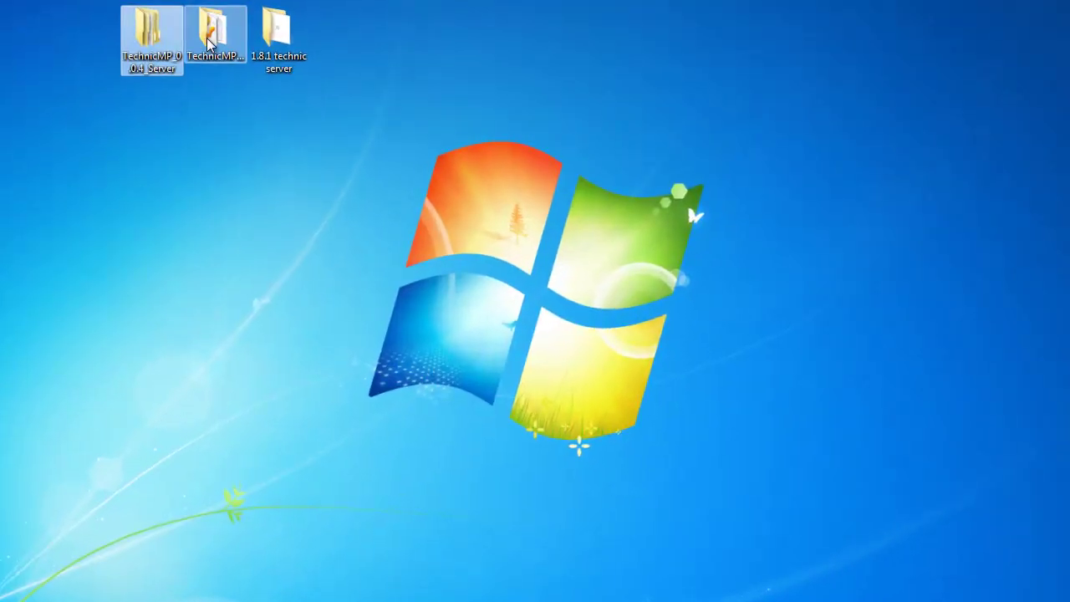
double_click(166, 47)
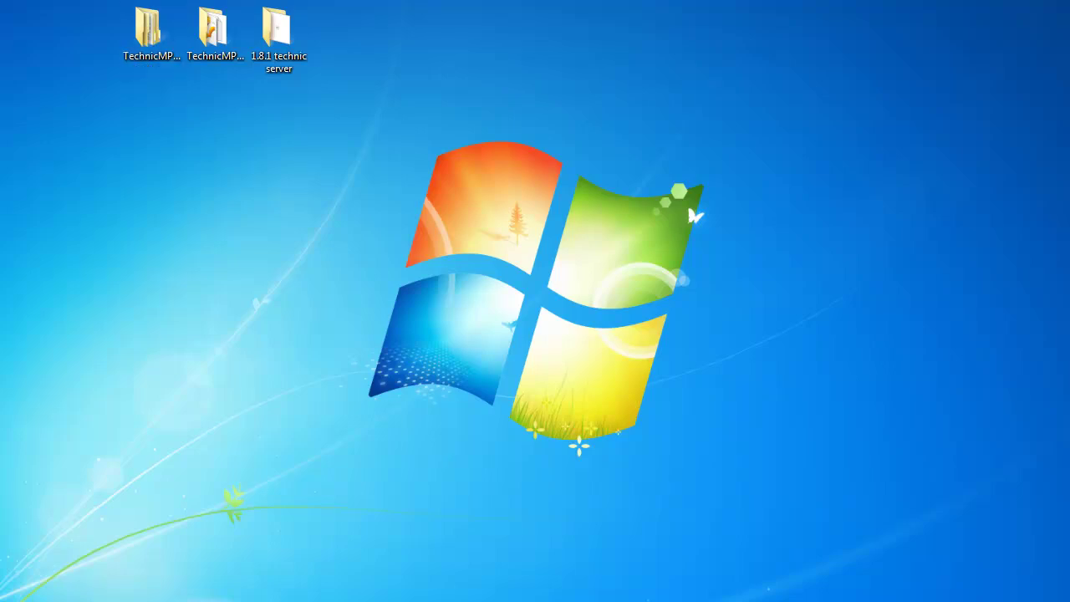
left_click(597, 297)
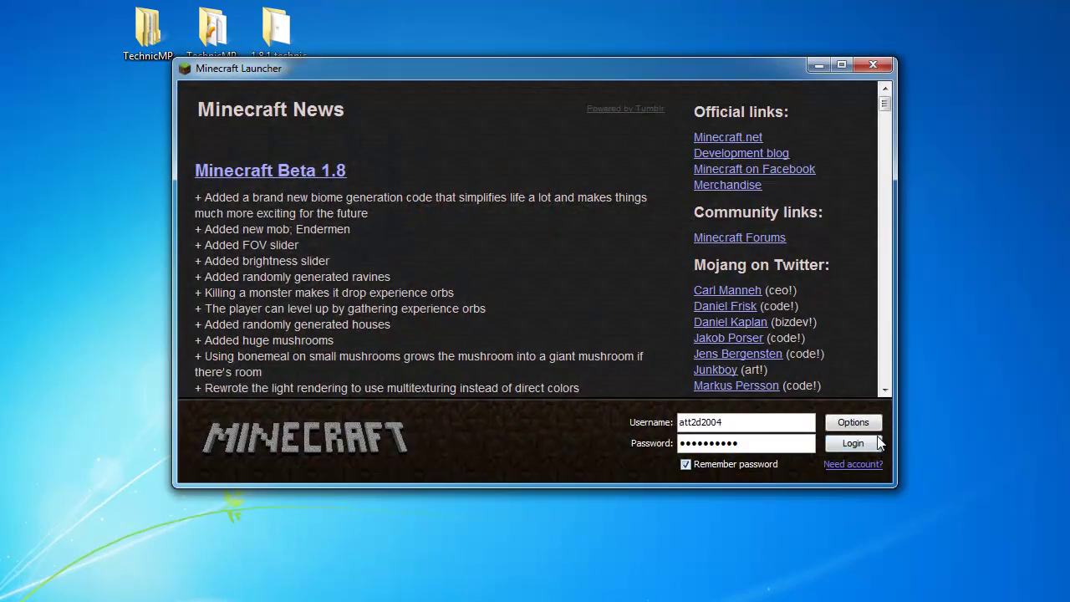
left_click(875, 442)
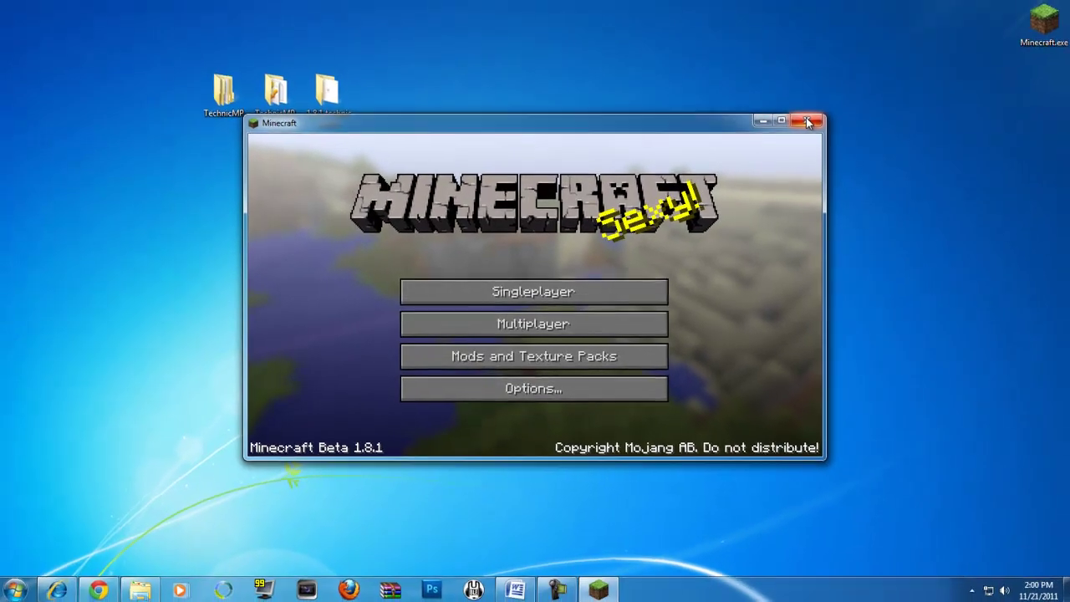
Close the running game and open the desktop's TechnicMP_0.0.4_Client folder.
left_click(873, 67)
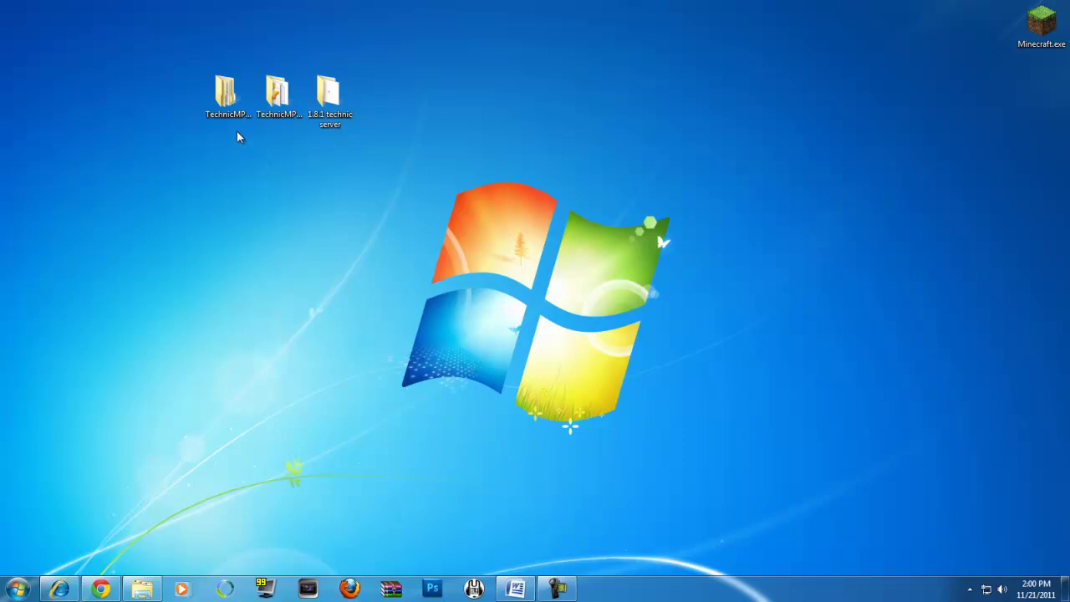
left_click(227, 105)
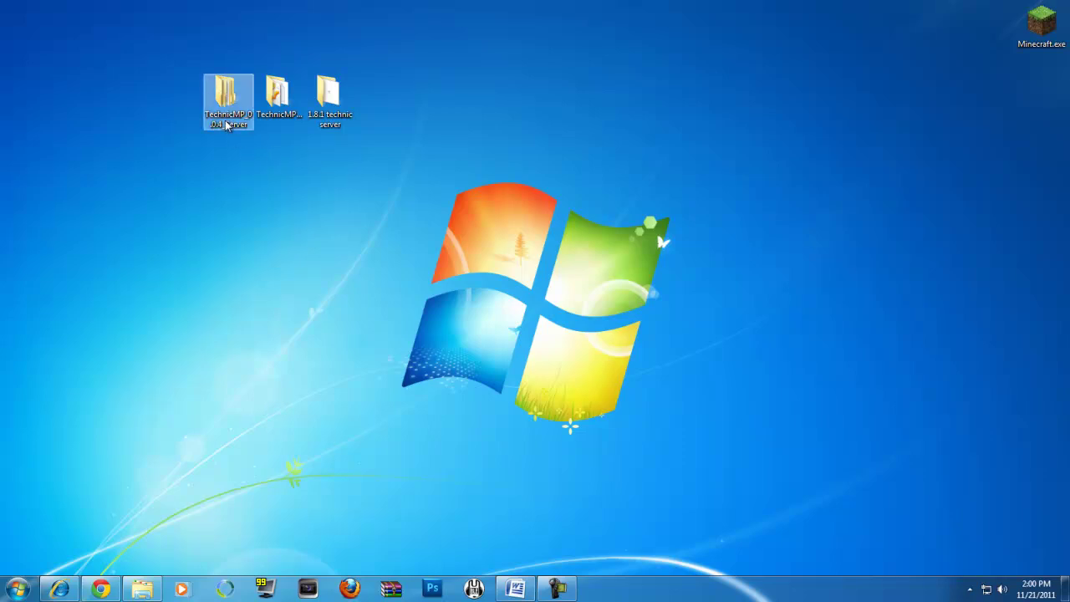
left_click(272, 109)
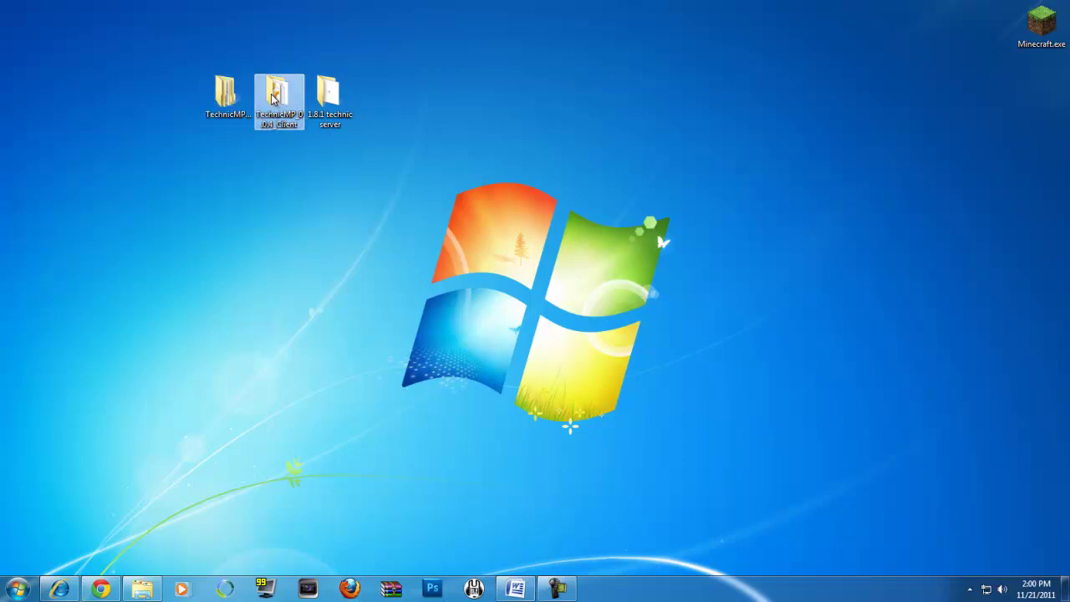
left_click(229, 104)
double_click(275, 98)
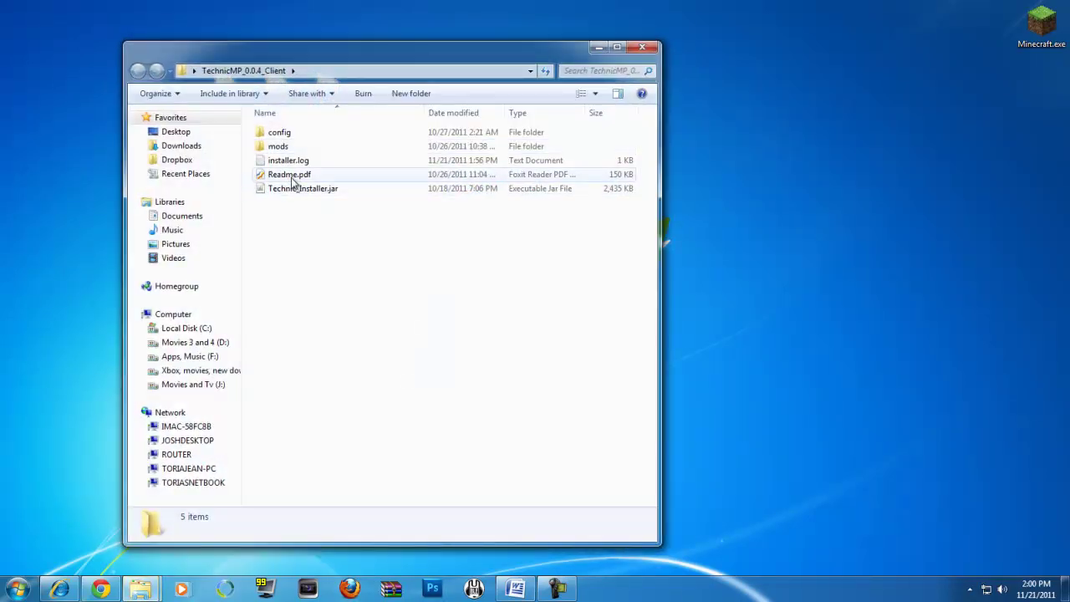
Run Technic_Installer.jar and target the AppData\Roaming\.minecraft folder.
left_click(295, 189)
double_click(295, 188)
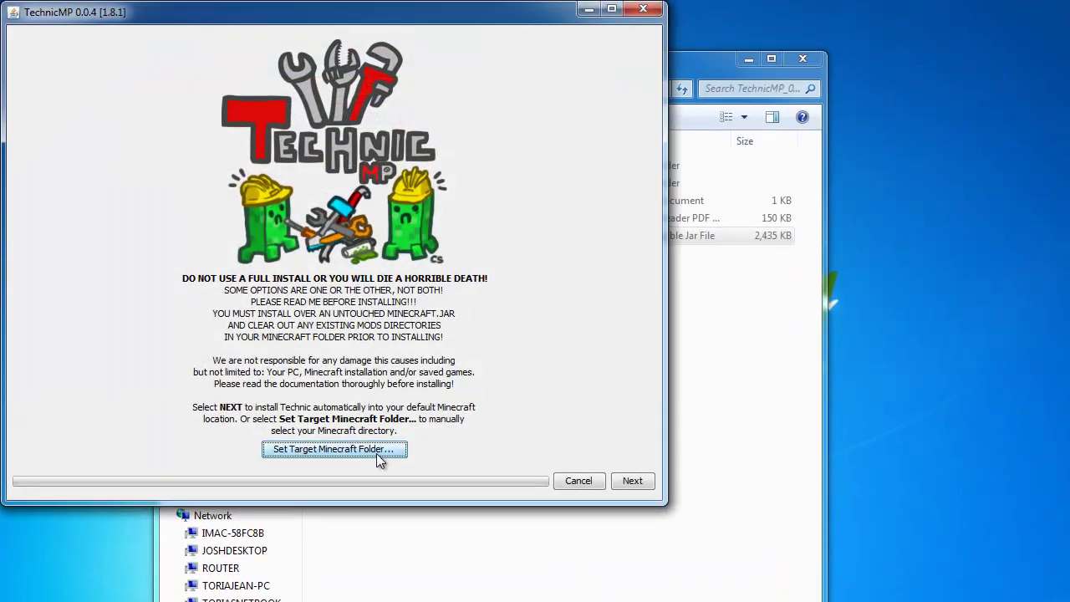
left_click(394, 448)
left_click(333, 109)
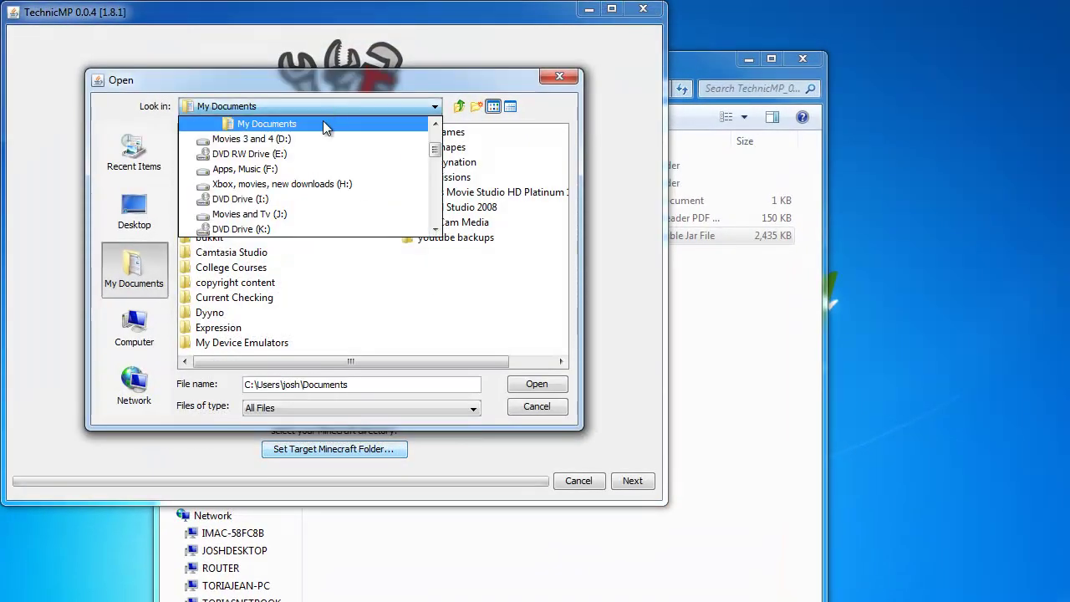
left_click(251, 184)
double_click(234, 177)
double_click(227, 162)
left_click(216, 132)
left_click(536, 384)
Choose the Full Install preset without the three Optifine tweaks and install.
left_click(631, 481)
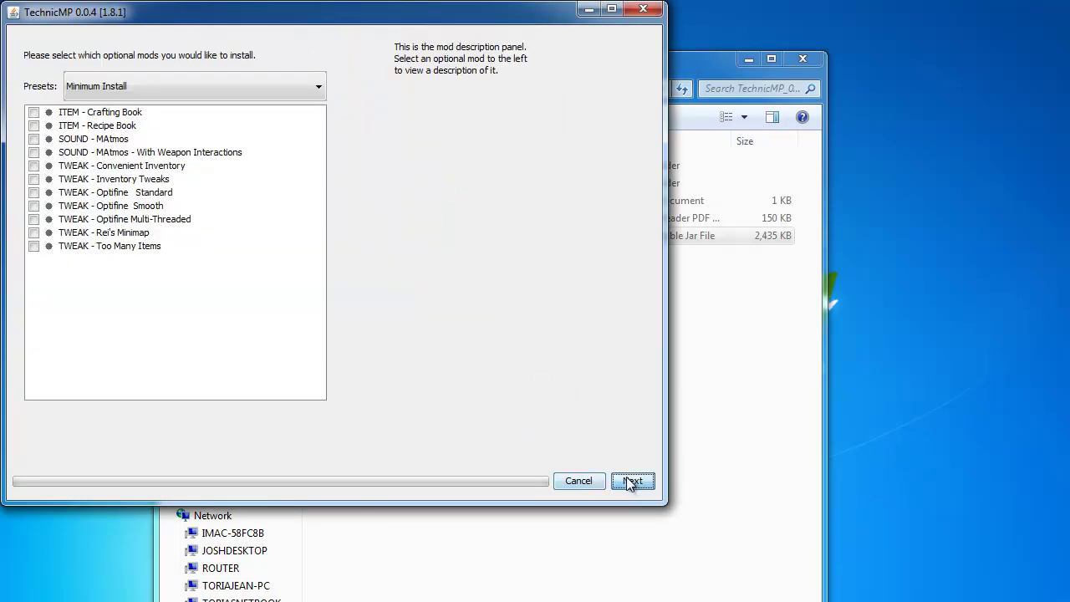
left_click(211, 84)
left_click(140, 119)
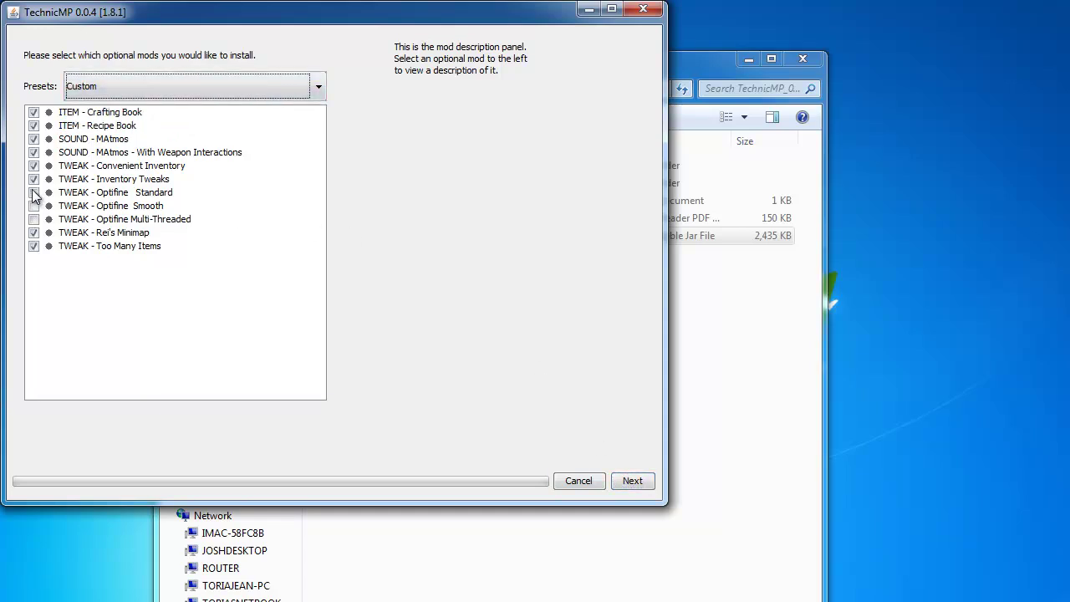
mouse_move(163, 31)
left_mouse_down()
mouse_move(307, 99)
mouse_move(319, 119)
left_mouse_up()
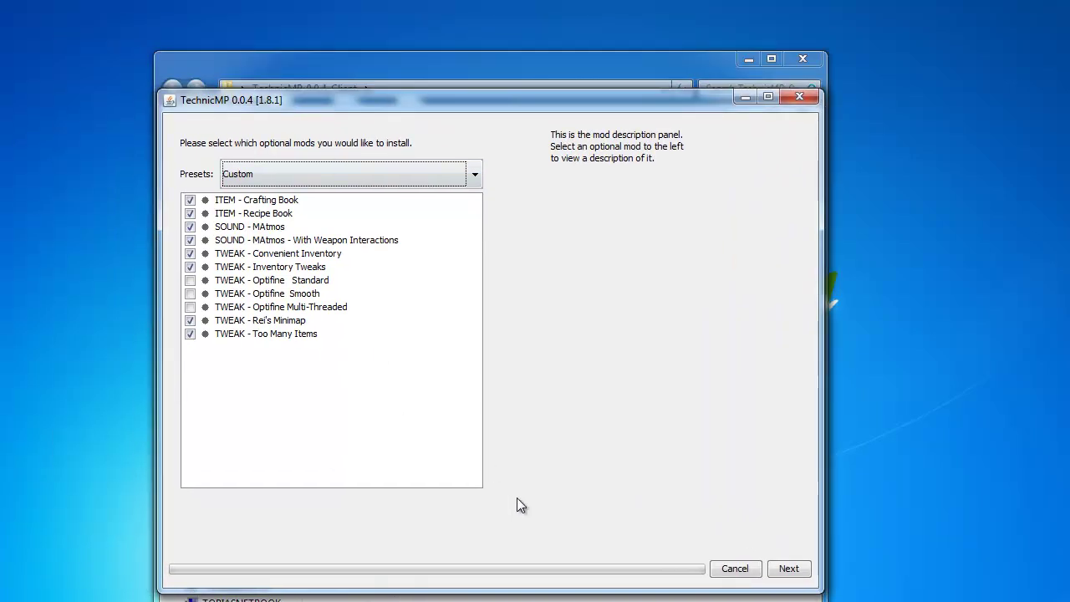
left_click(787, 569)
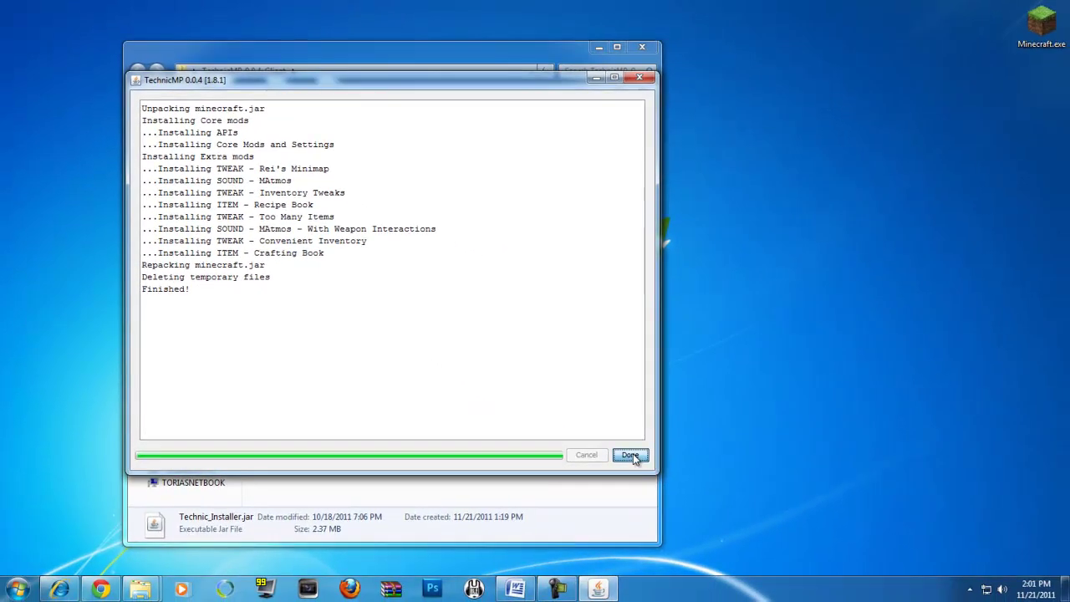
Close the finished installer, relaunch Minecraft and log in to the modded game.
left_click(631, 456)
double_click(1041, 23)
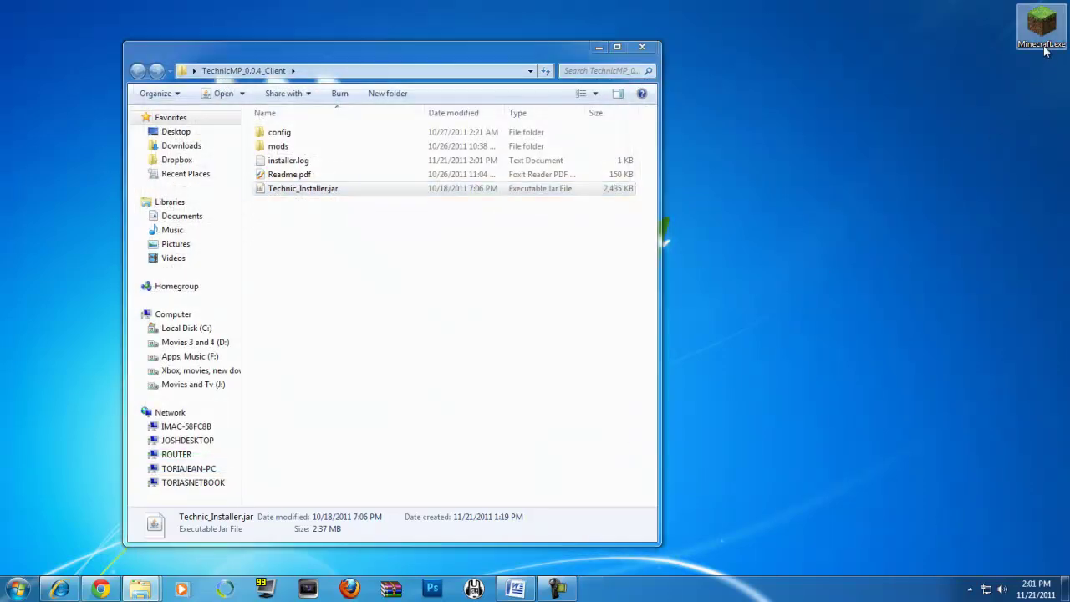
left_click(585, 307)
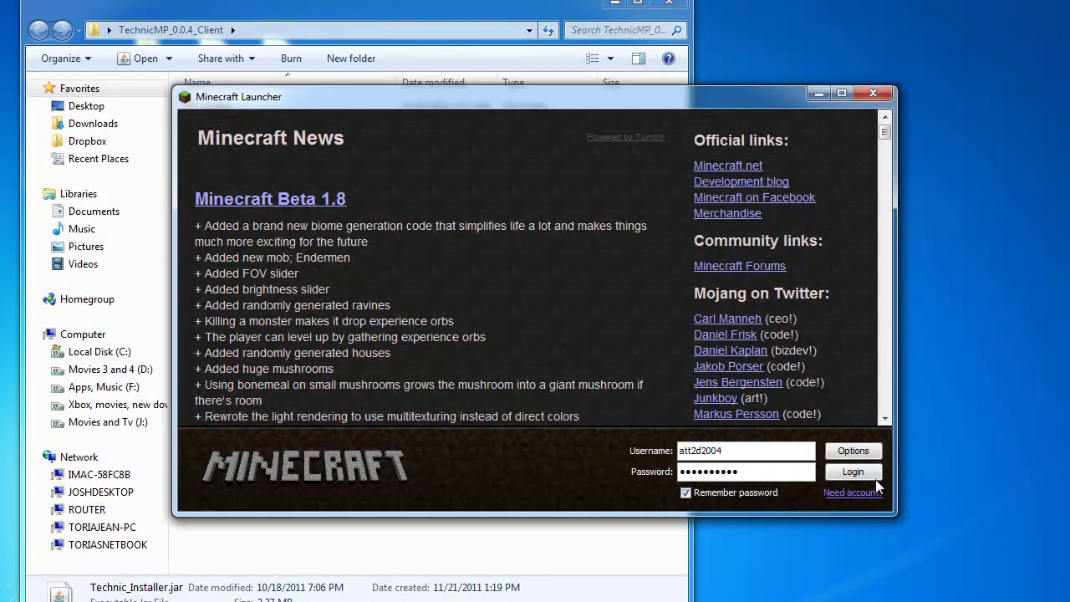
left_click(833, 470)
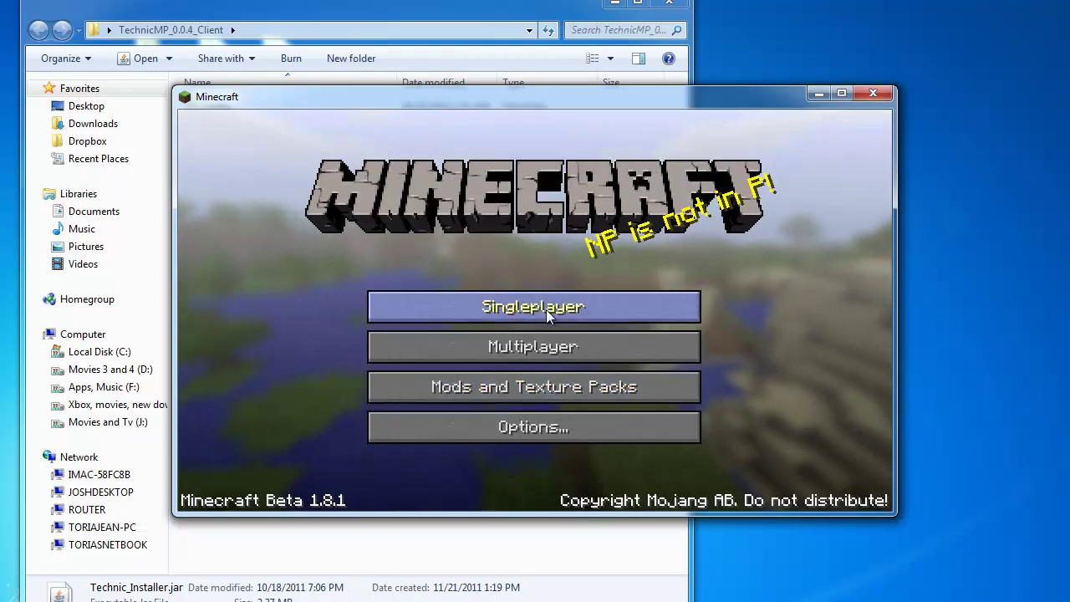
Create a new singleplayer world, view the inventory, then quit back to the client folder.
left_click(619, 309)
left_click(628, 443)
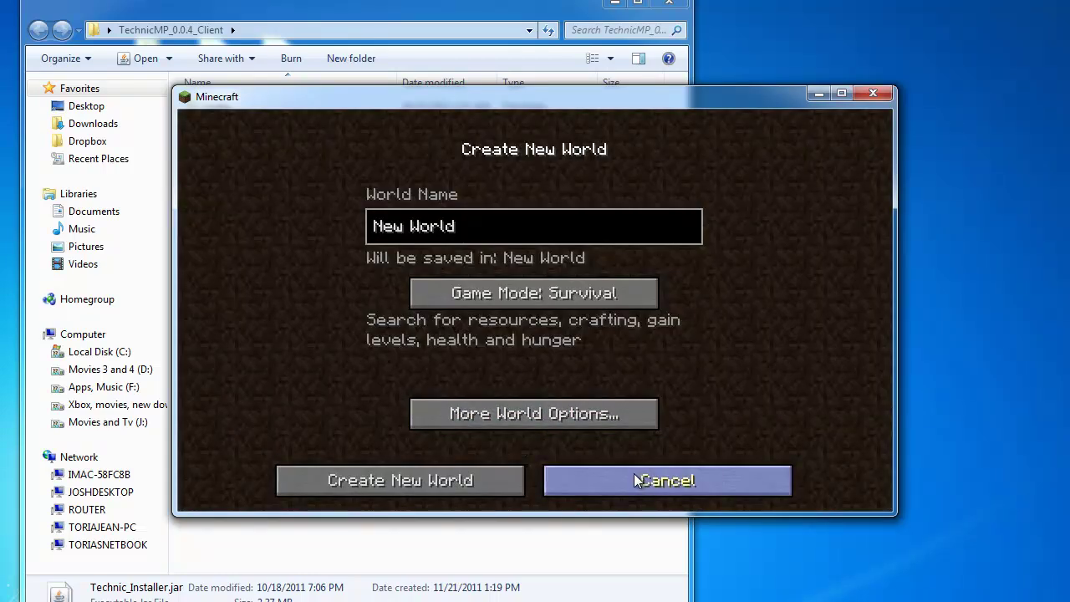
left_click(489, 477)
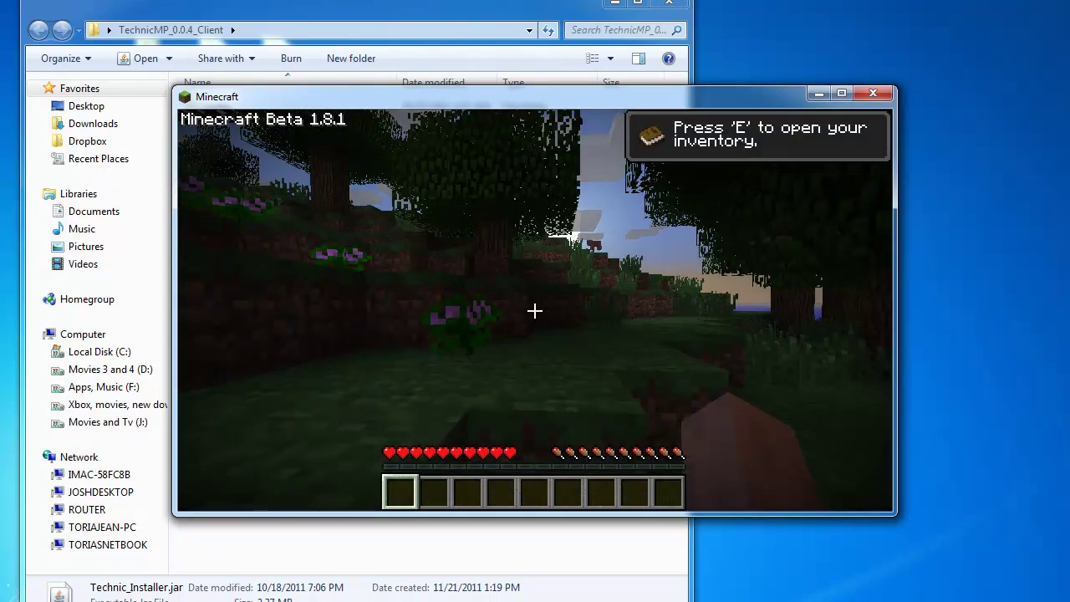
key("e")
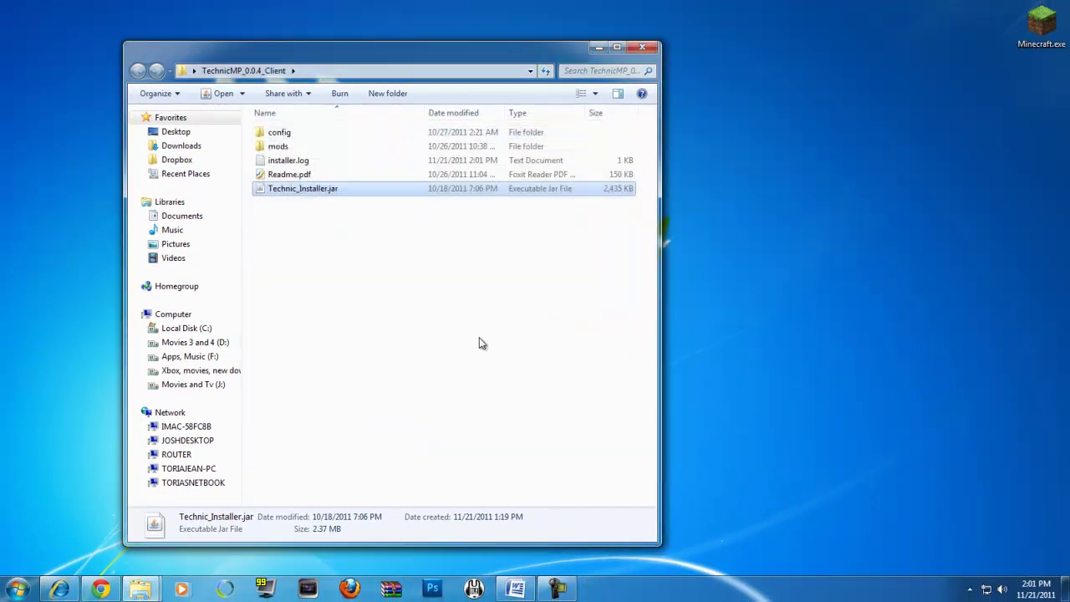
left_click(307, 213)
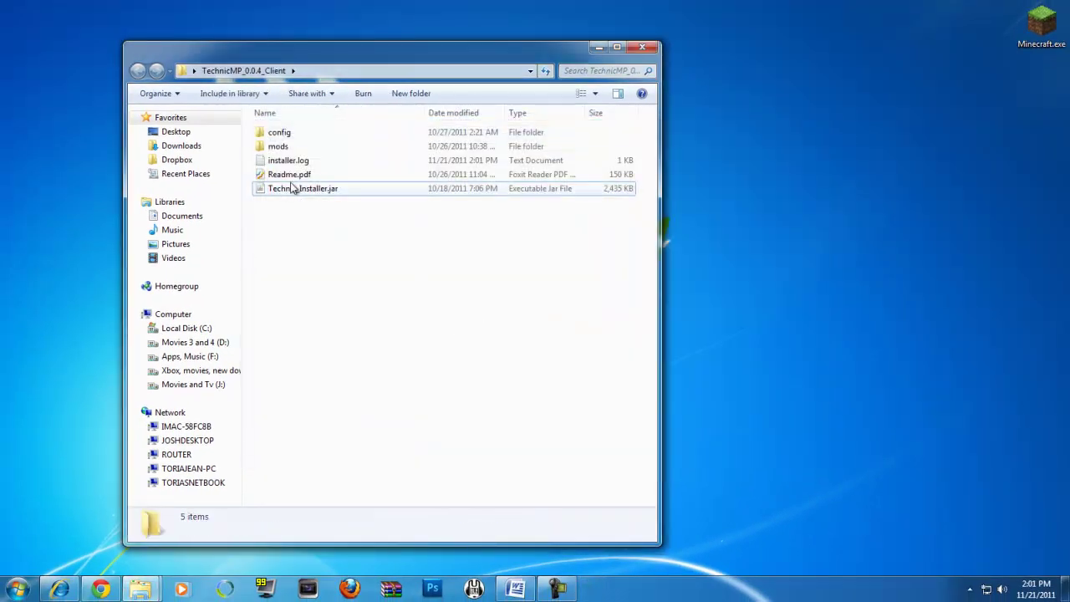
Open the TechnicMP_0.0.4_Server and 1.8.1 technic server folders side by side.
left_click_drag(151, 59, 461, 40)
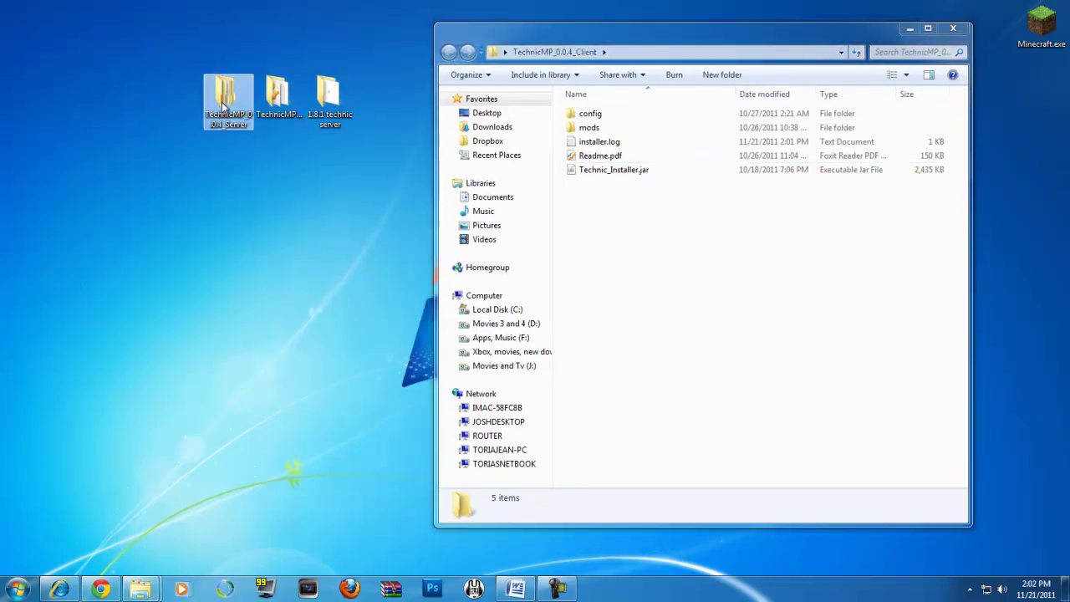
key("super+d")
double_click(251, 93)
double_click(349, 100)
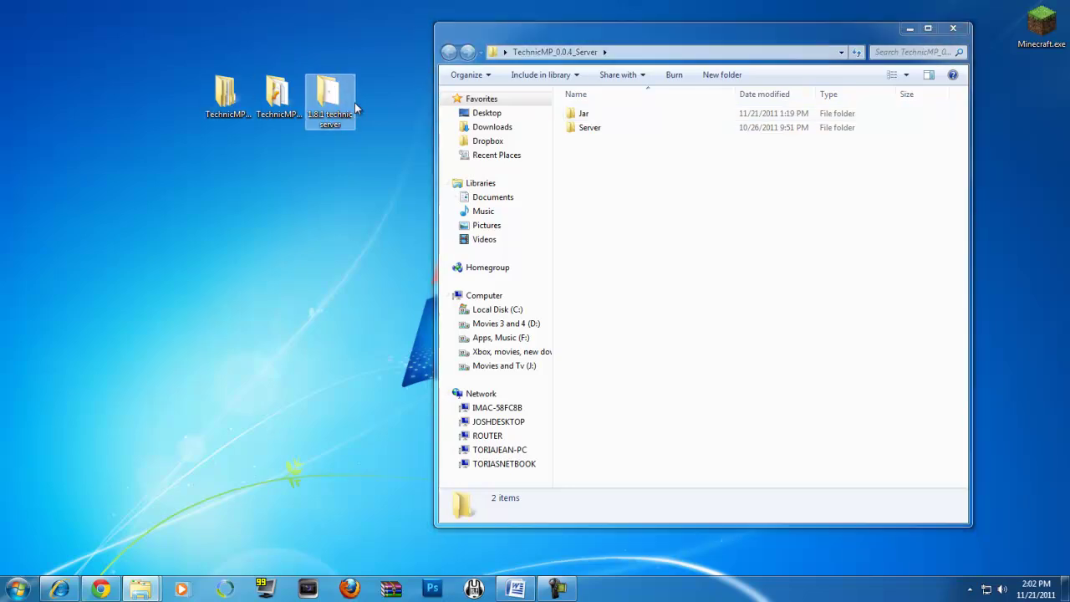
left_click_drag(641, 60, 258, 57)
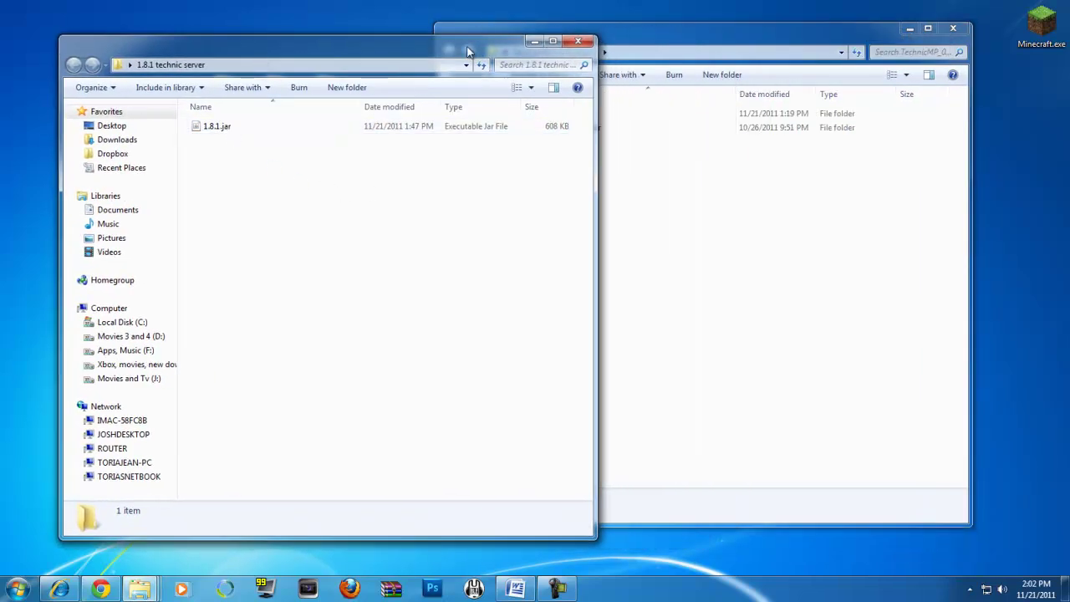
left_click_drag(468, 52, 438, 25)
Bring up the Open with options for 1.8.1.jar.
left_click(634, 246)
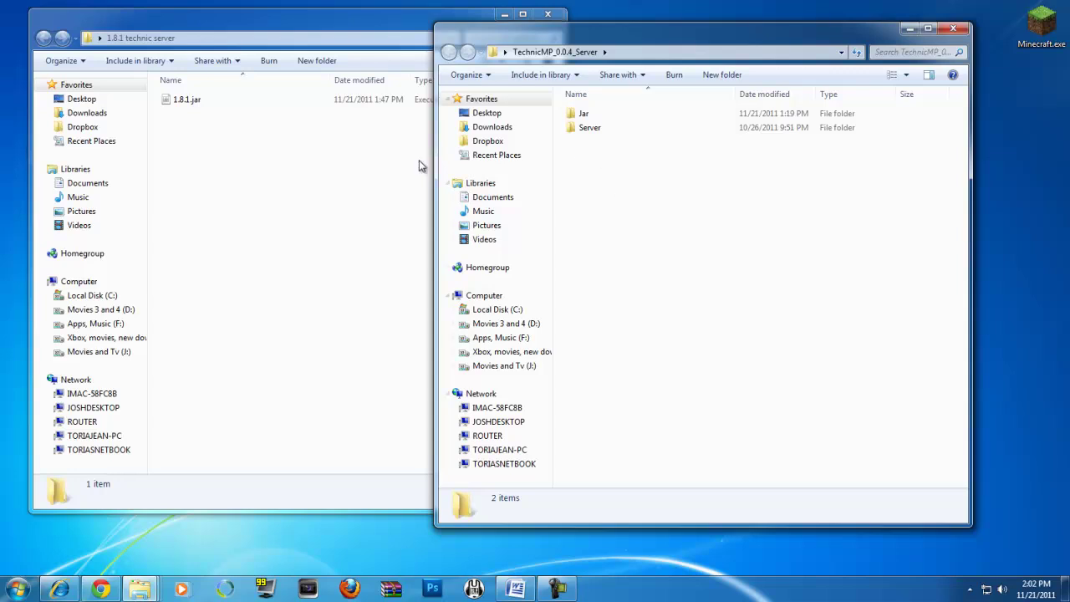
left_click(607, 118)
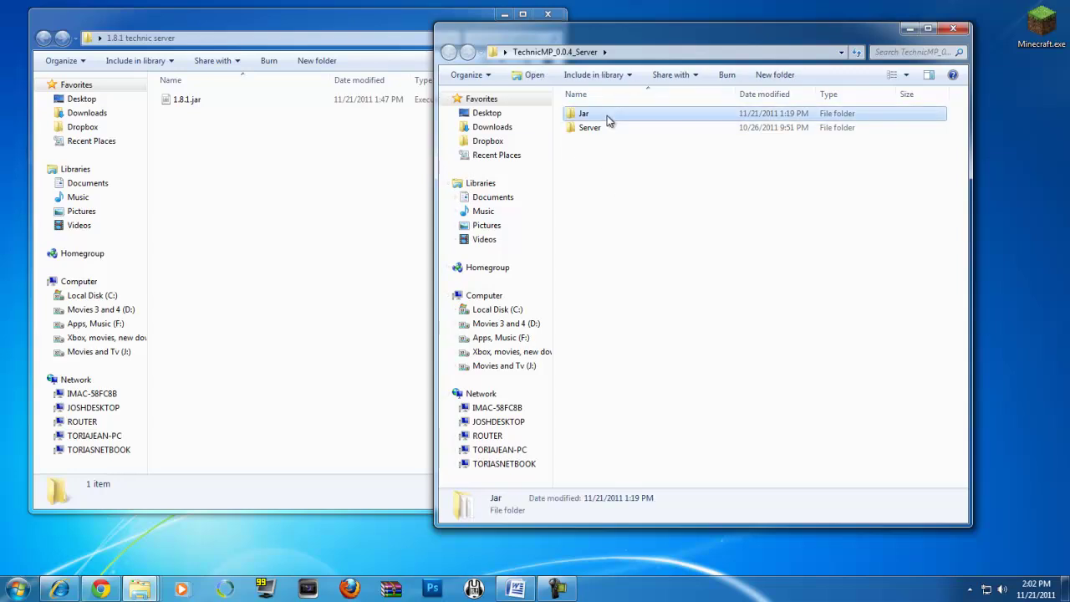
right_click(163, 101)
right_click(172, 98)
Open 1.8.1.jar as an archive in WinRAR and move it to the left.
mouse_move(221, 166)
left_click(392, 175)
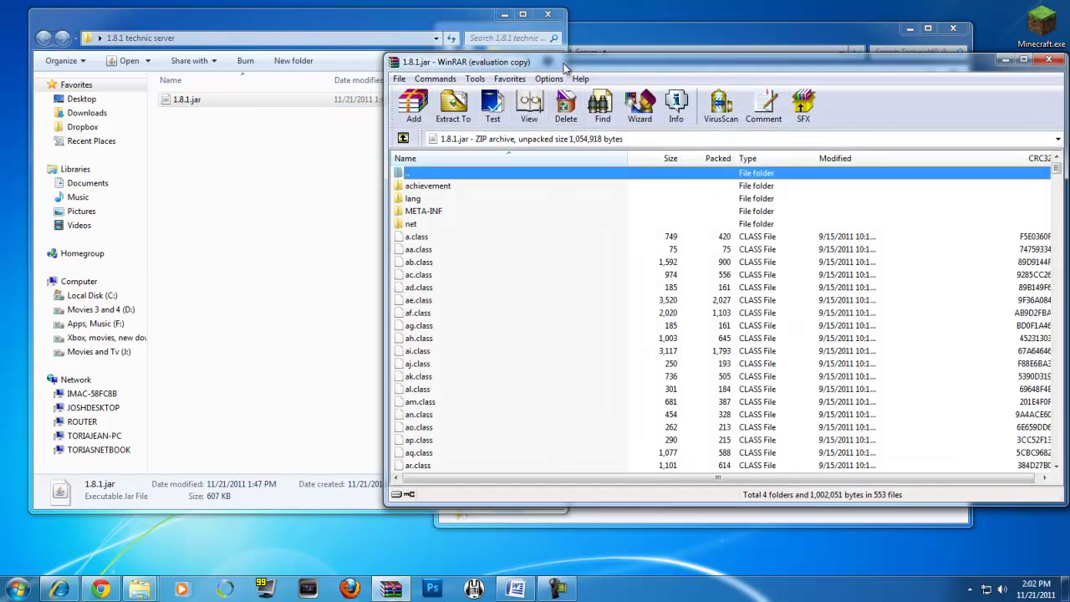
left_click_drag(564, 67, 198, 68)
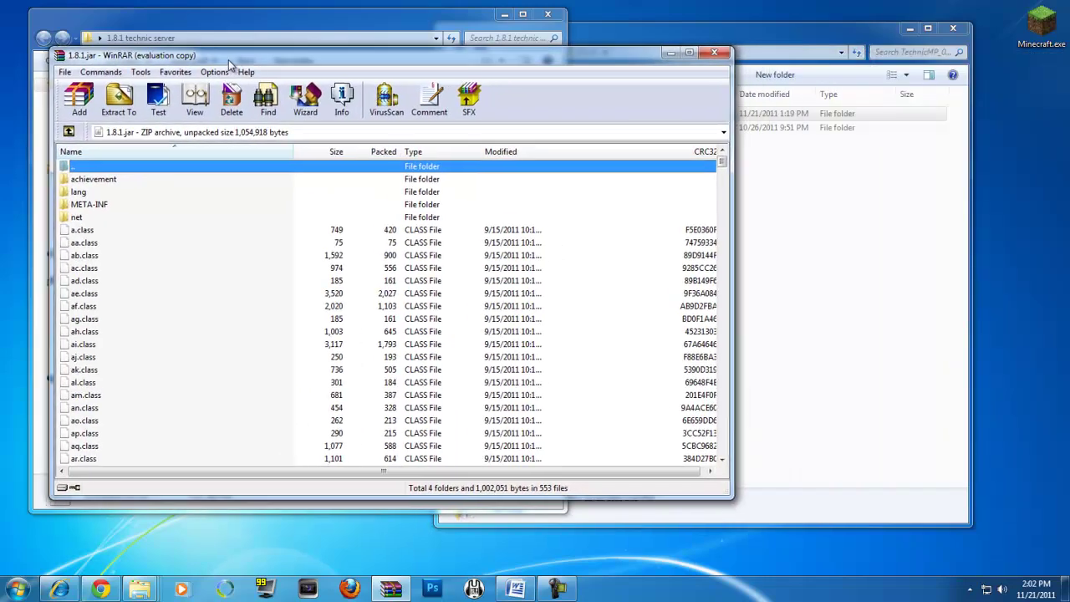
left_click_drag(230, 65, 207, 65)
Add all 64 files from the server's Jar folder into the 1.8.1.jar archive.
left_click(763, 239)
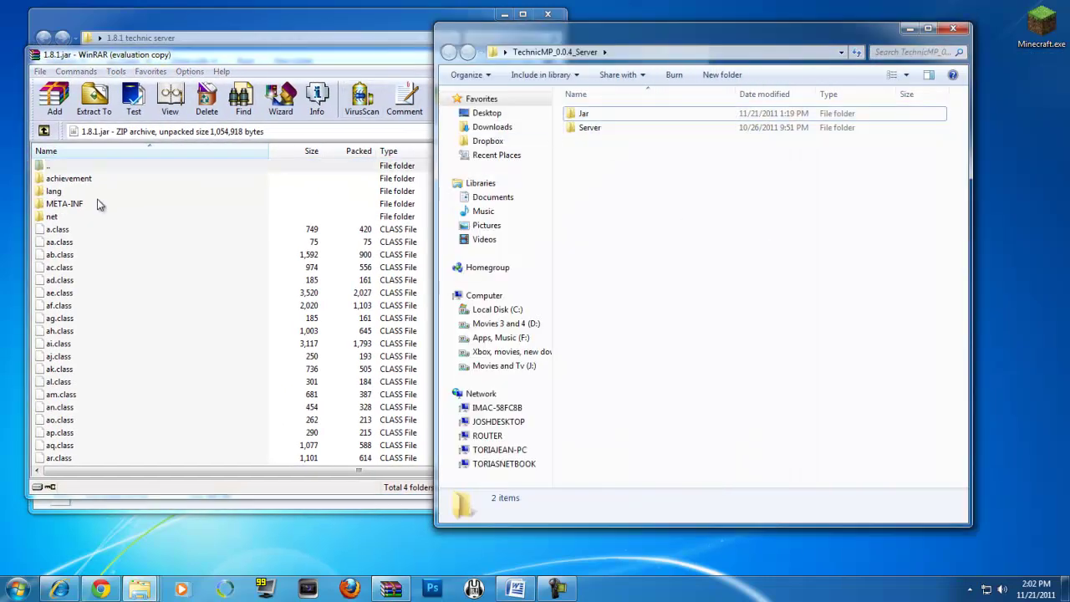
left_click_drag(658, 43, 776, 38)
double_click(733, 107)
left_click(717, 109)
scroll(709, 292, "down", 15)
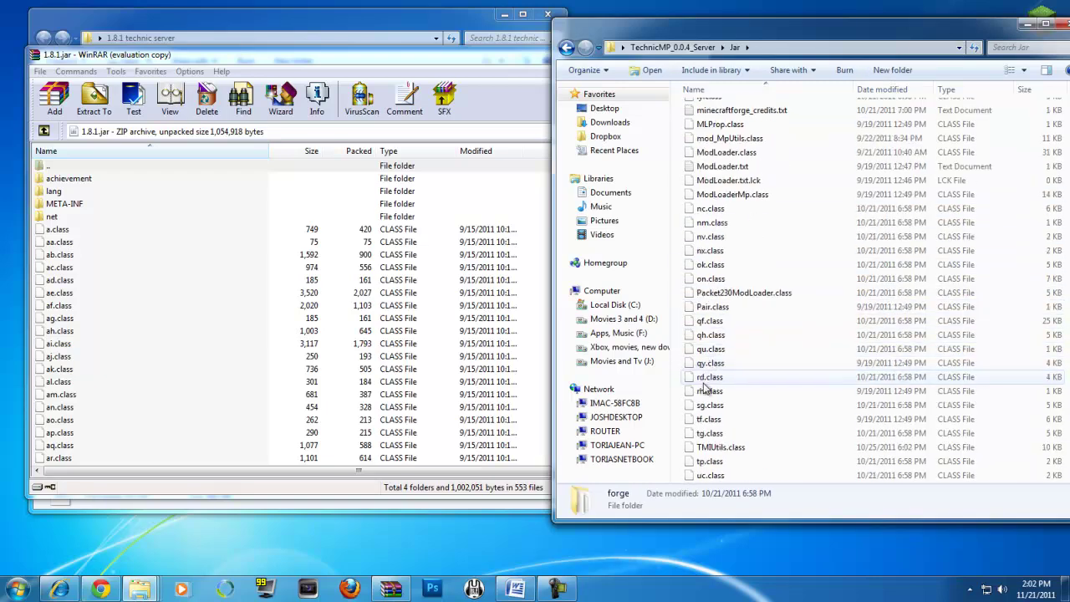
key("ctrl+a")
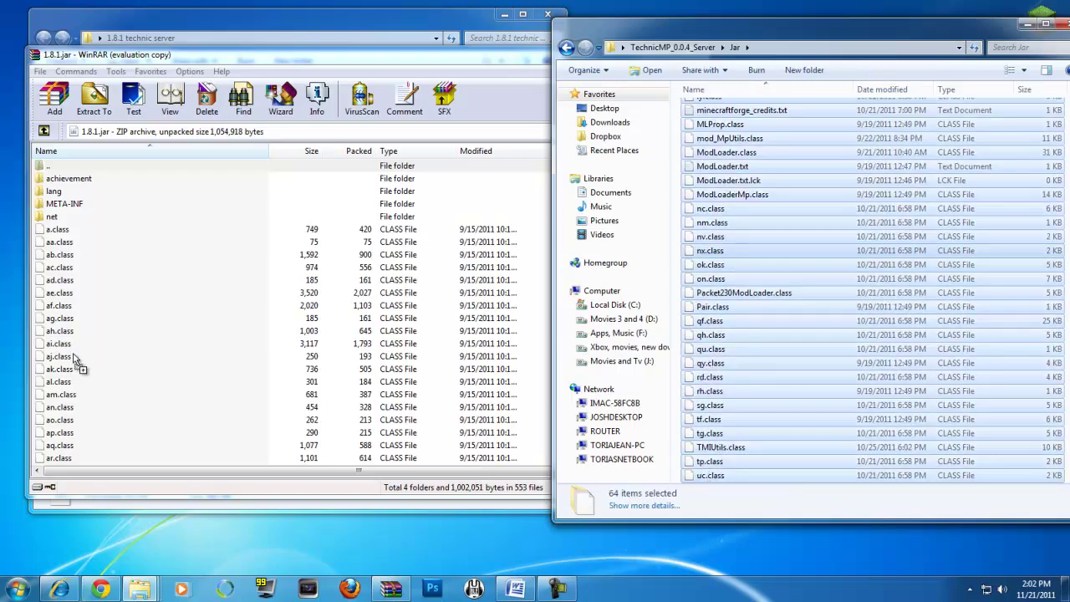
left_click_drag(76, 361, 161, 328)
left_click(364, 388)
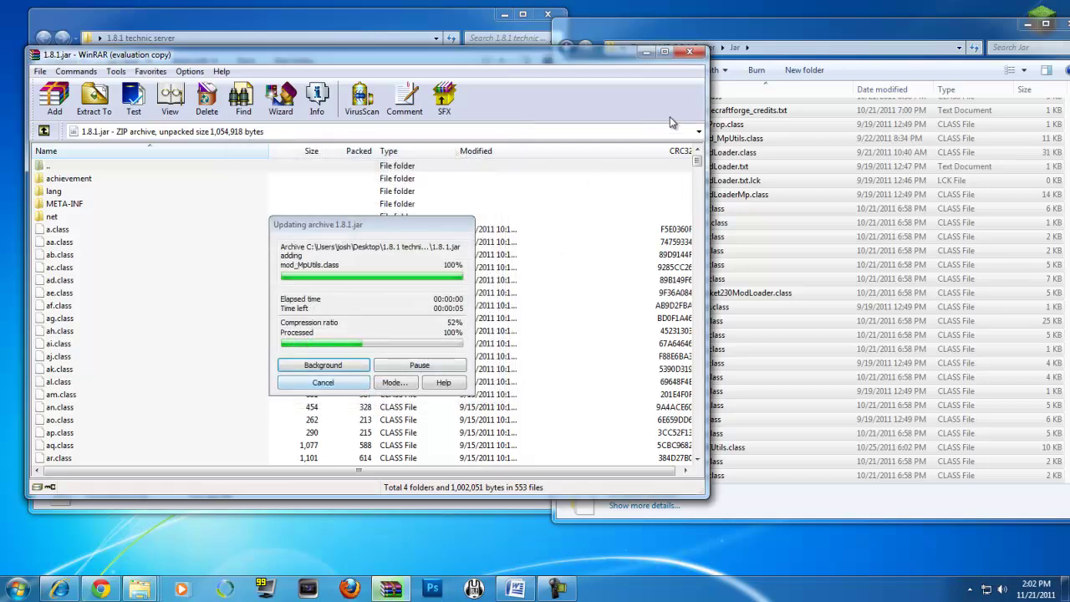
left_click_drag(792, 32, 554, 67)
left_click(303, 81)
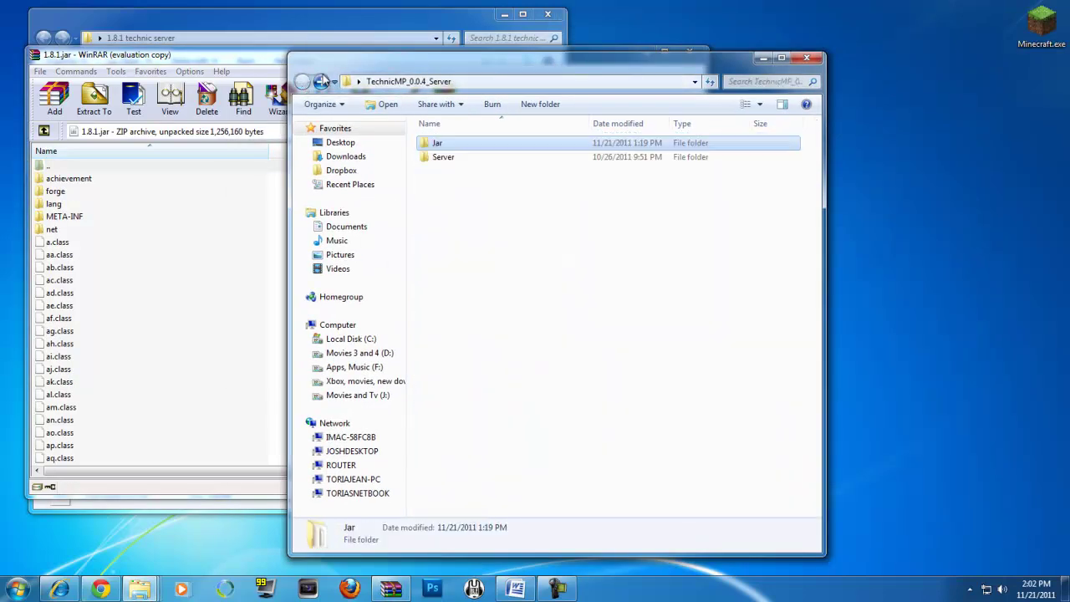
Close WinRAR and move the five Server folder items into the 1.8.1 technic server folder.
left_click_drag(334, 60, 567, 50)
left_click(447, 60)
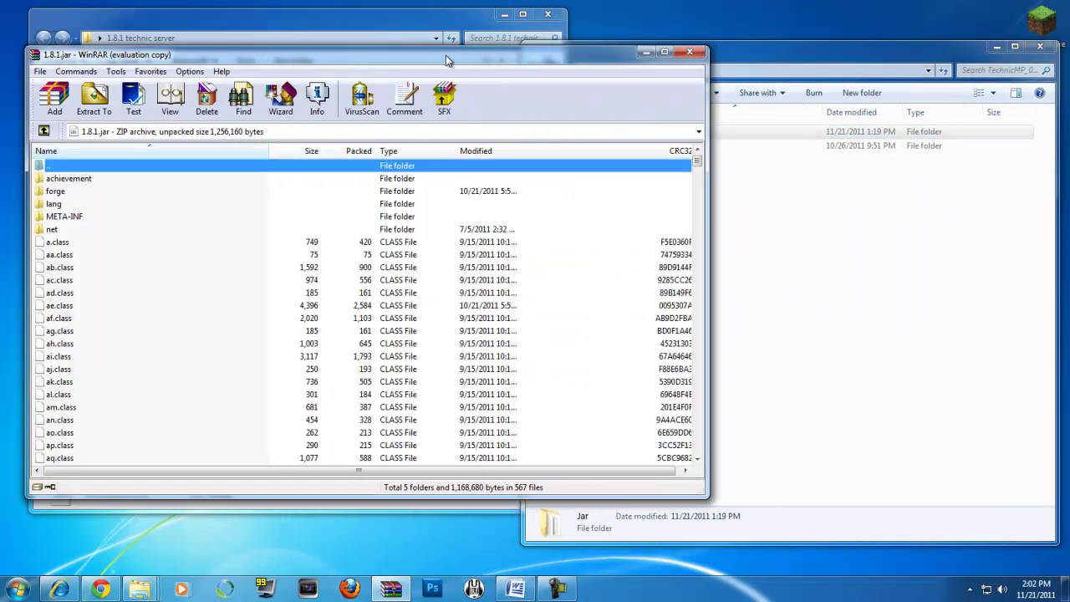
left_click(688, 52)
double_click(661, 148)
left_click_drag(710, 185, 650, 129)
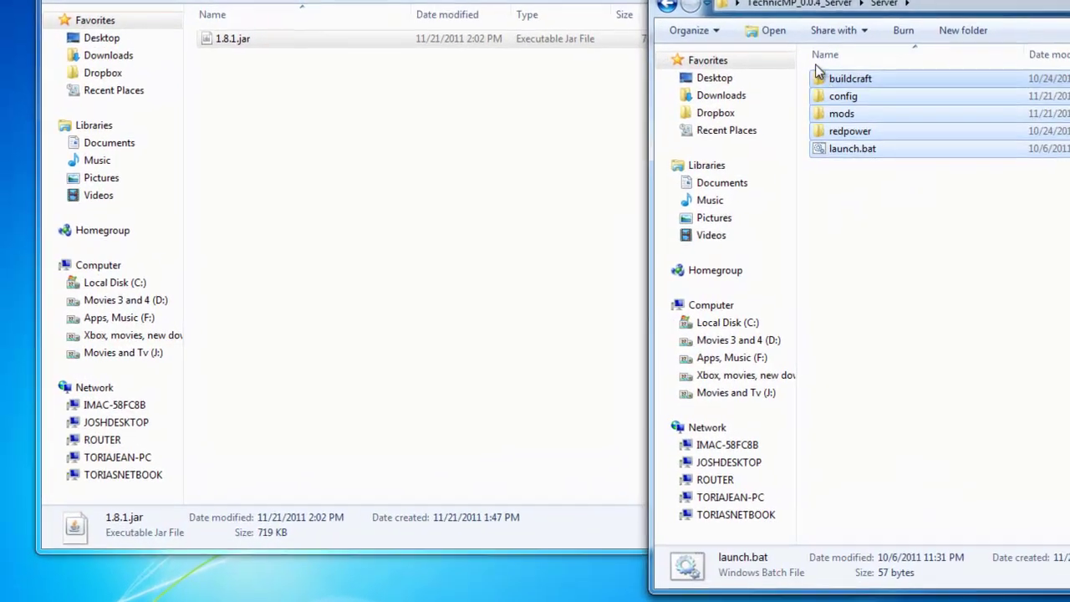
mouse_move(823, 79)
left_mouse_down()
mouse_move(843, 89)
mouse_move(501, 153)
left_mouse_up()
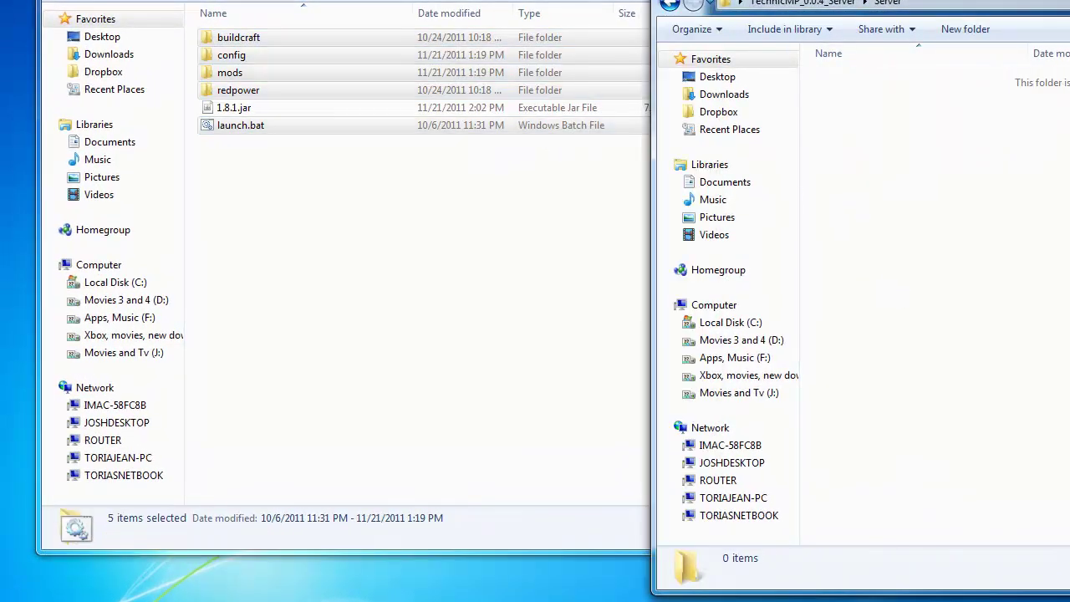
key("alt+F4")
Start the server from 1.8.1.jar and watch it prepare level 1's spawn area.
left_click(523, 143)
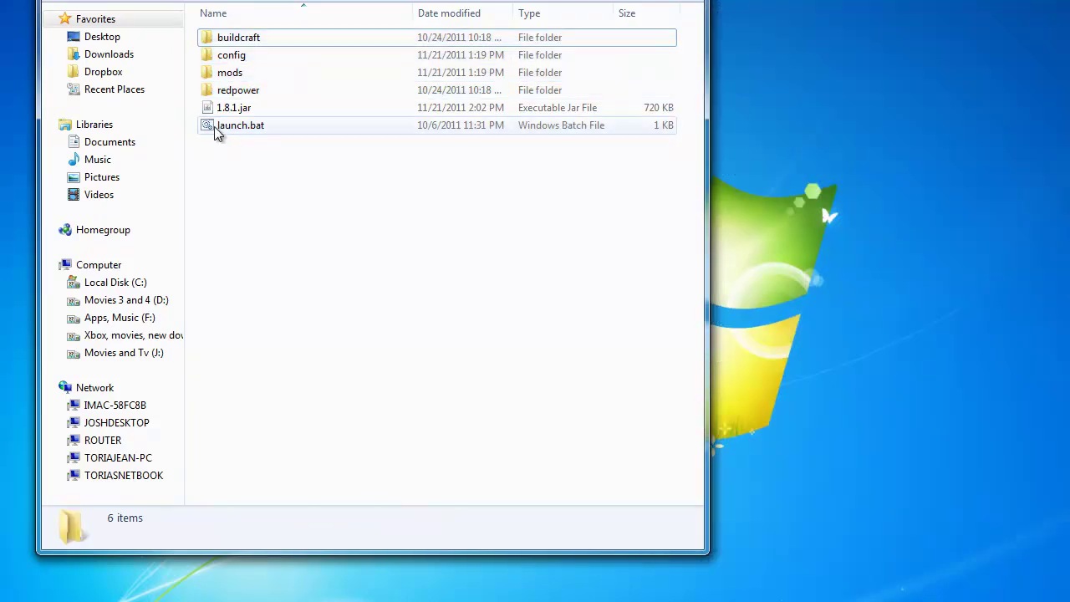
left_click(234, 113)
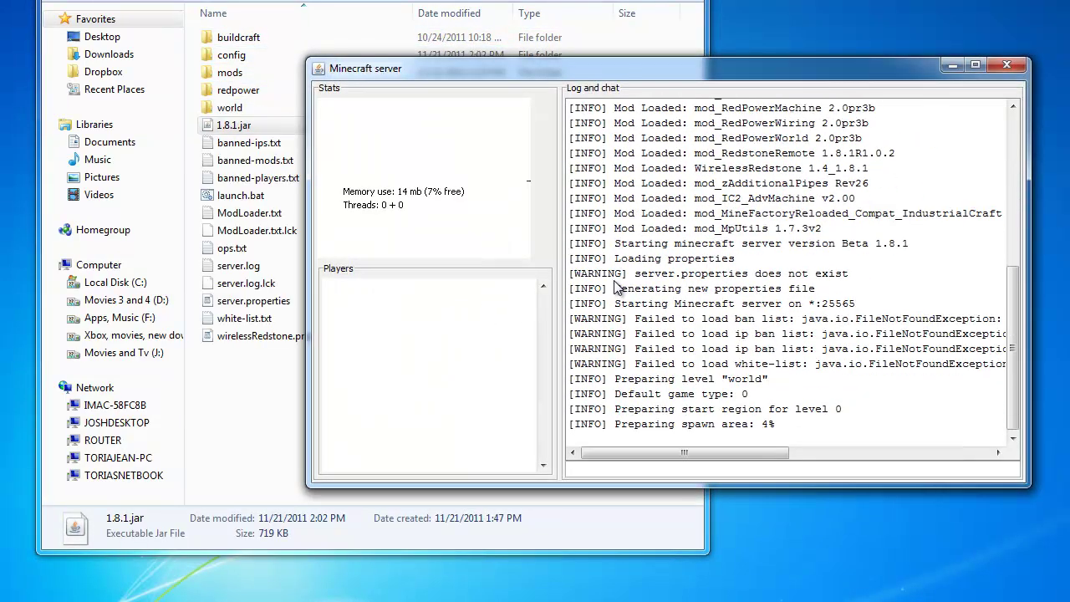
scroll(669, 217, "up", 5)
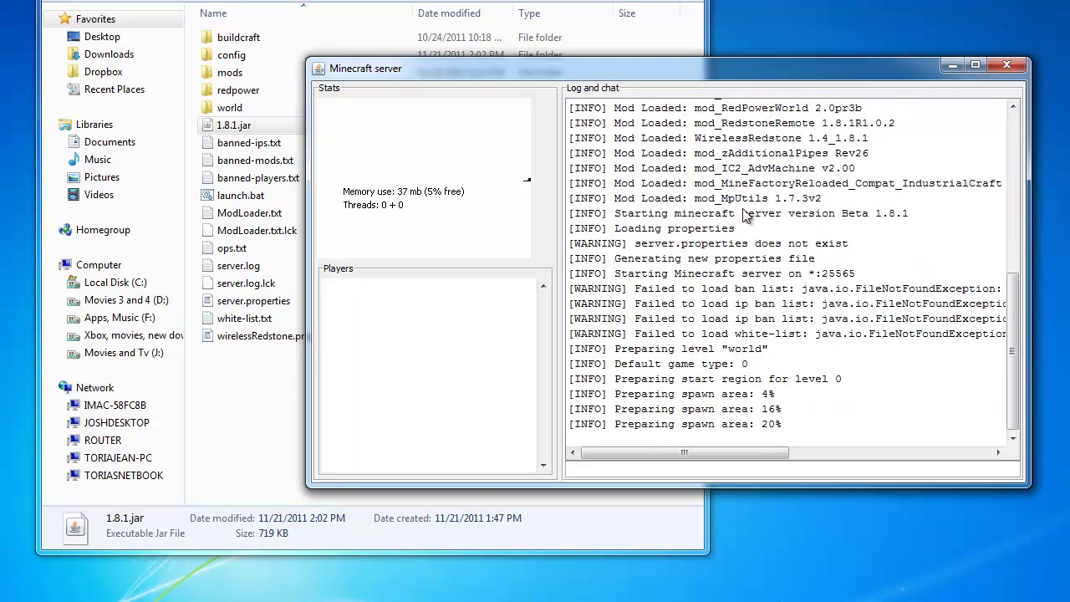
scroll(731, 211, "up", 5)
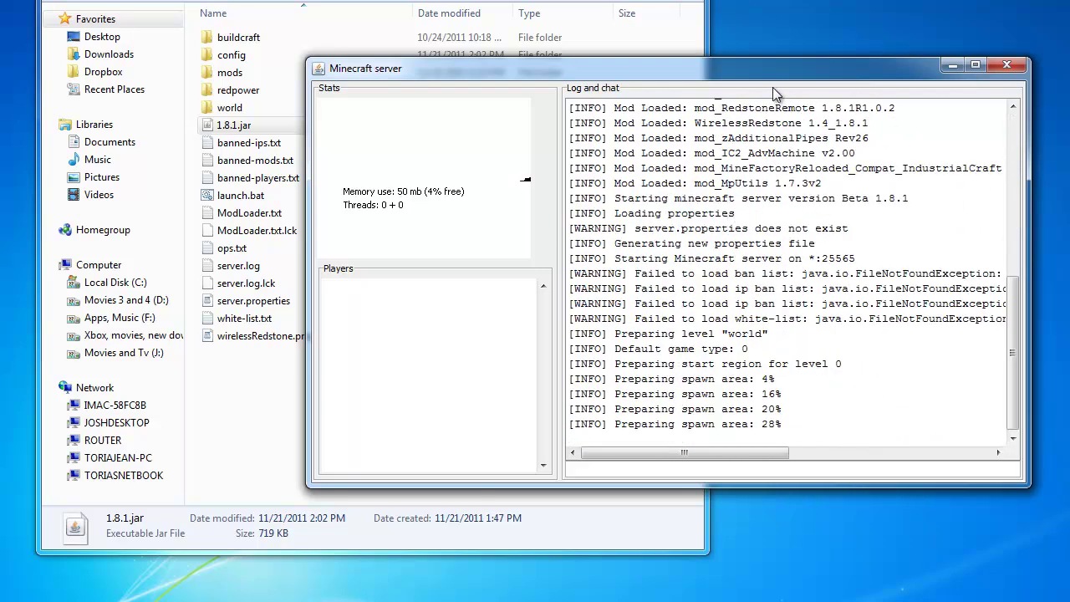
mouse_move(765, 77)
left_mouse_down()
mouse_move(455, 188)
mouse_move(524, 201)
mouse_move(538, 166)
left_mouse_up()
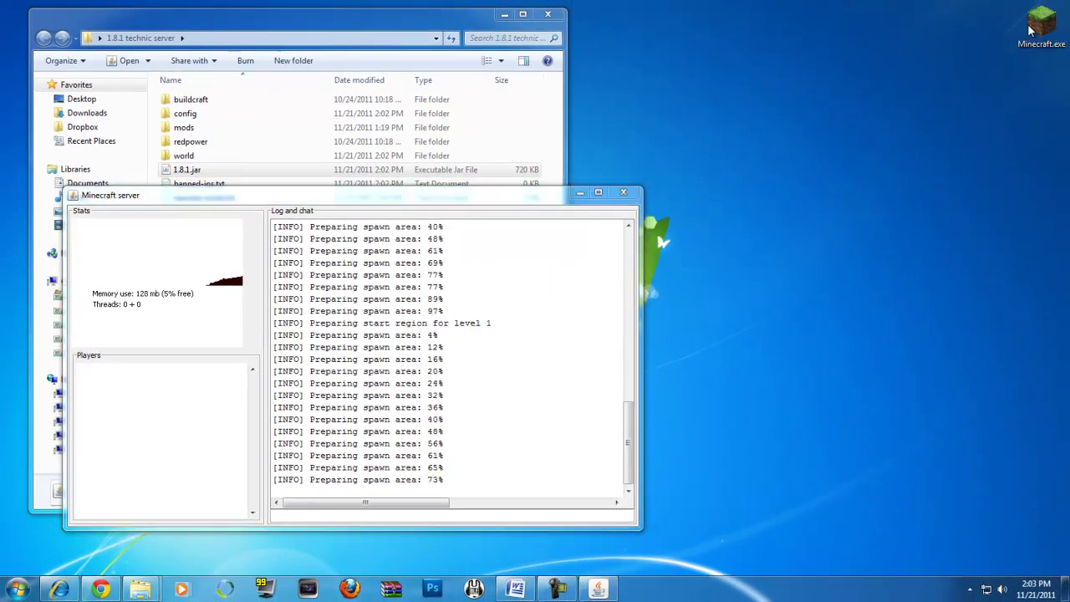
Launch the Minecraft client and whitelist the player's username from the server console.
double_click(1031, 31)
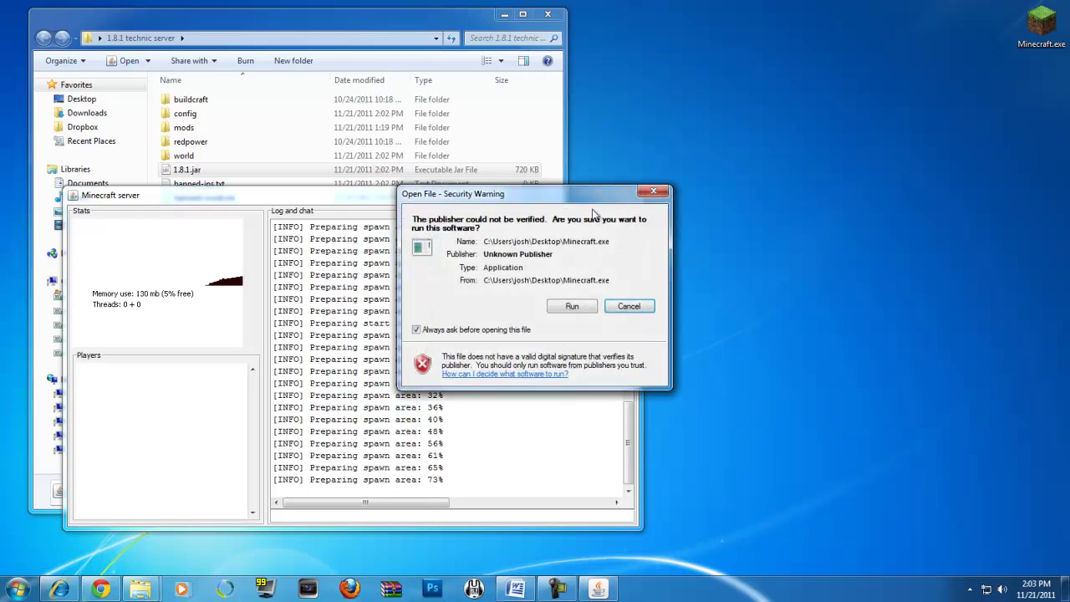
left_click(555, 307)
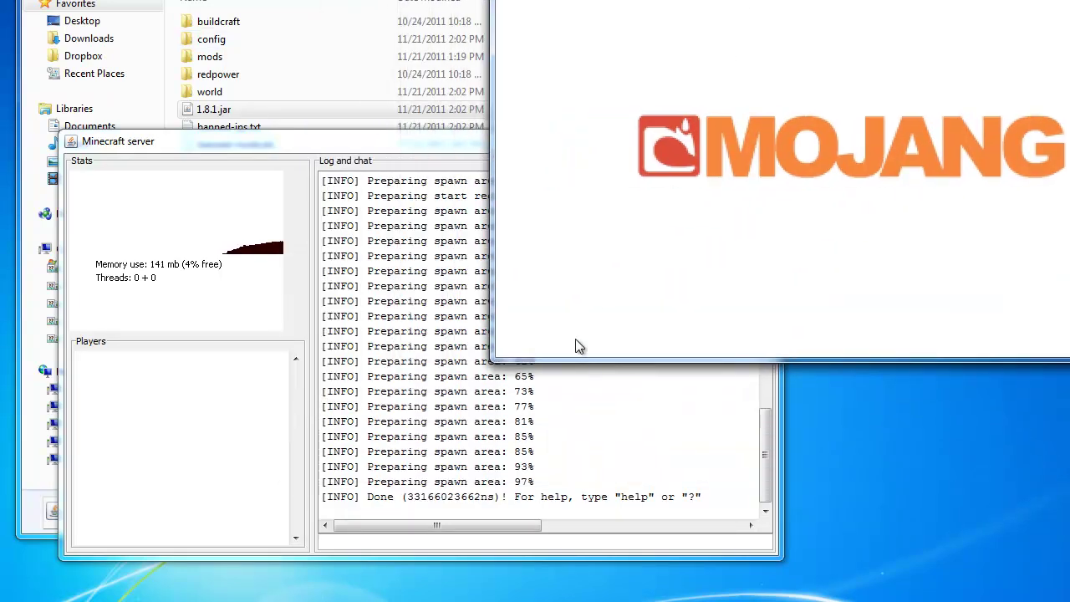
left_click(465, 543)
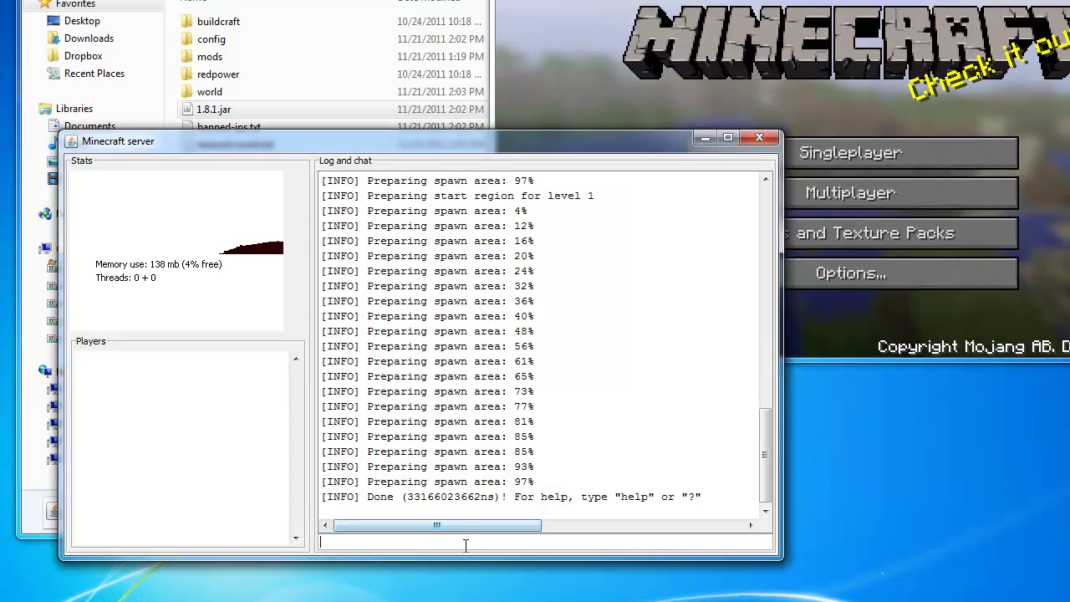
type("whitelist add att2d2004")
key("Return")
Add a Minecraft Server entry with address 192.168.2.4 to the multiplayer list.
left_click(878, 232)
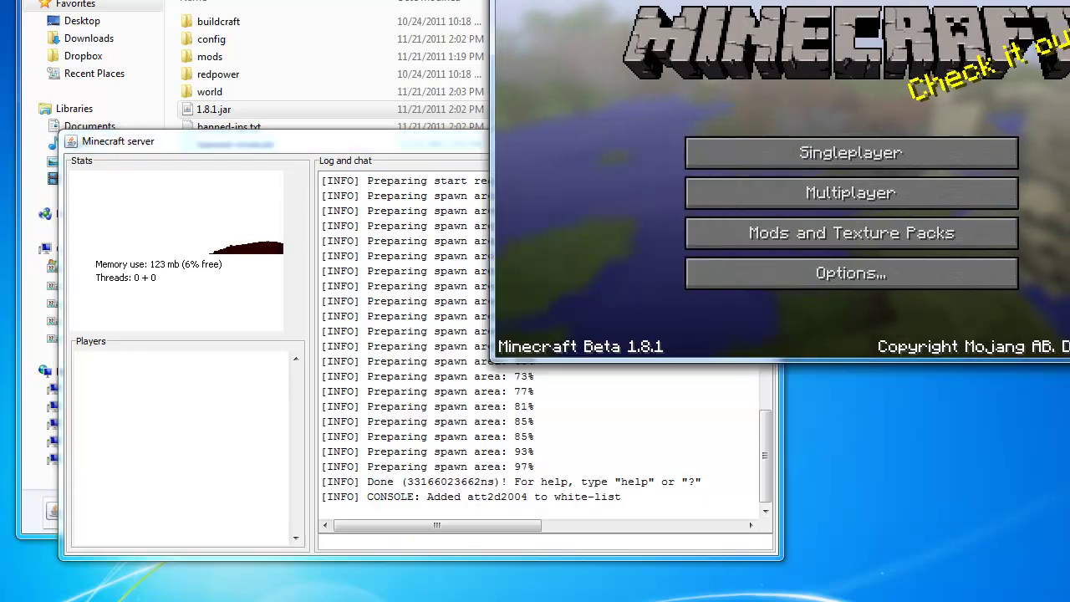
left_click(888, 196)
left_click(995, 288)
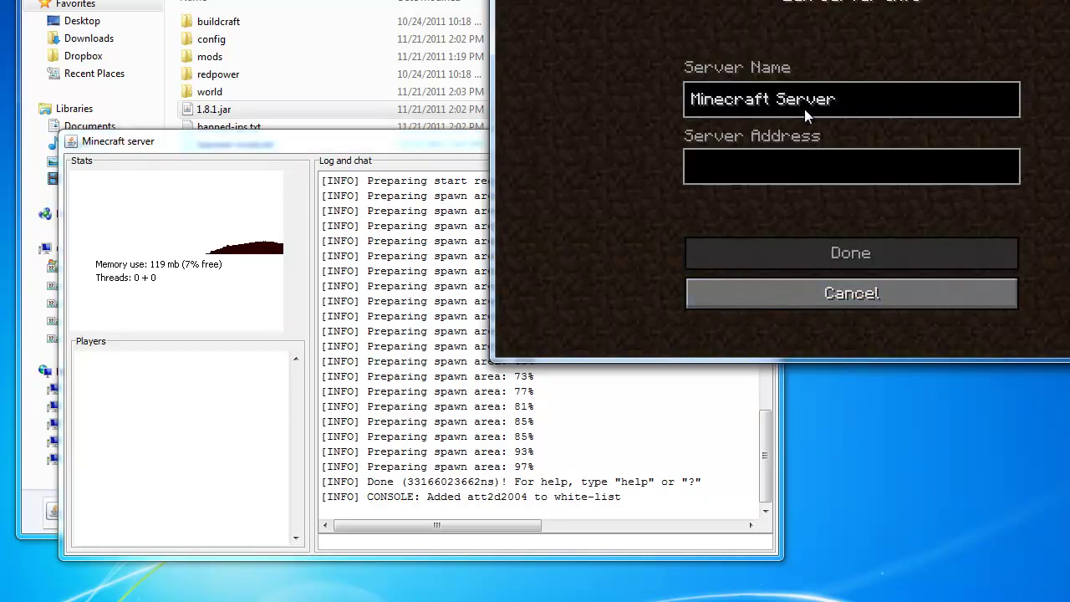
type("19")
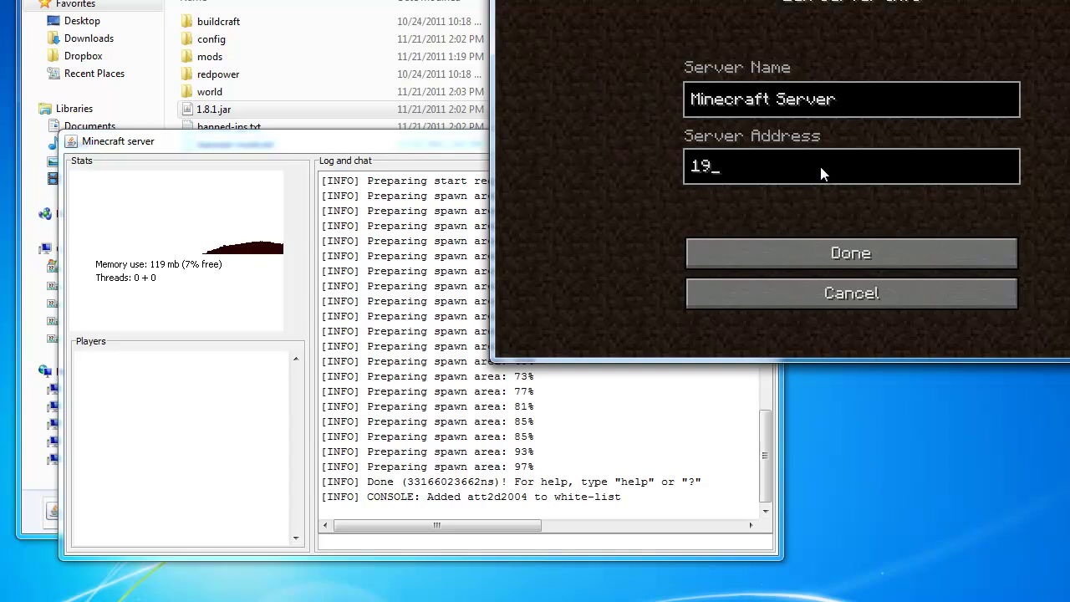
type("2.1")
key("BackSpace")
type("168.")
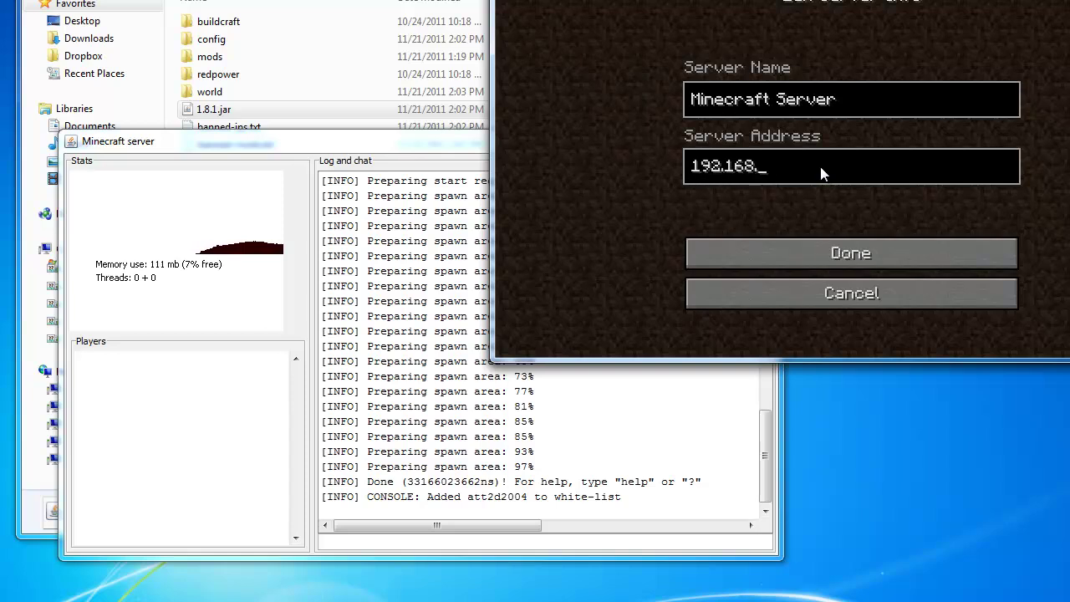
type("2.4")
key("Return")
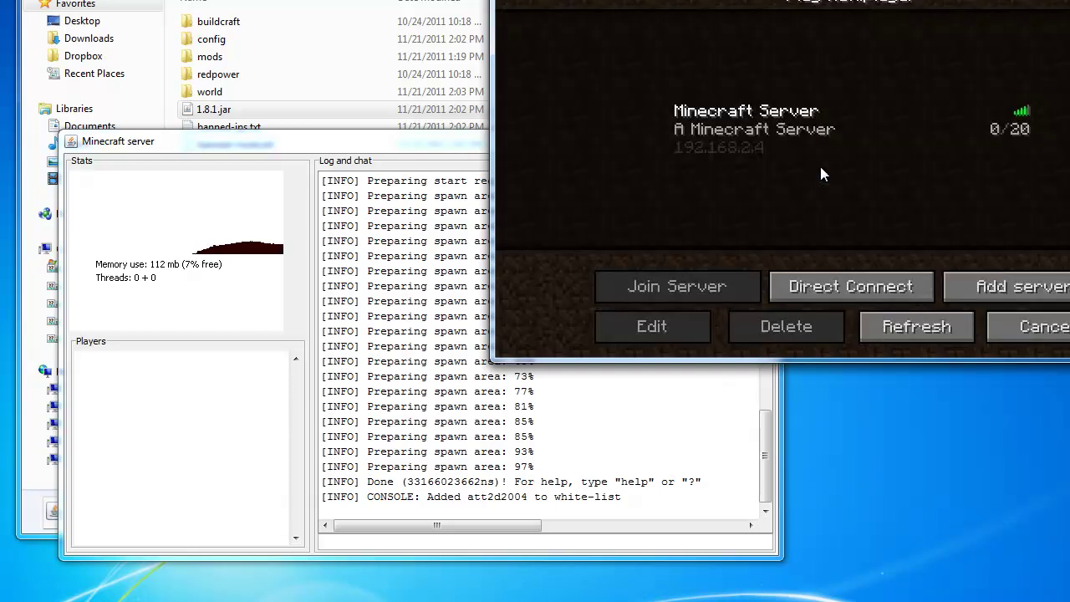
Join Minecraft Server, walk toward the birches and flower, briefly checking the inventory.
left_click(786, 132)
double_click(771, 126)
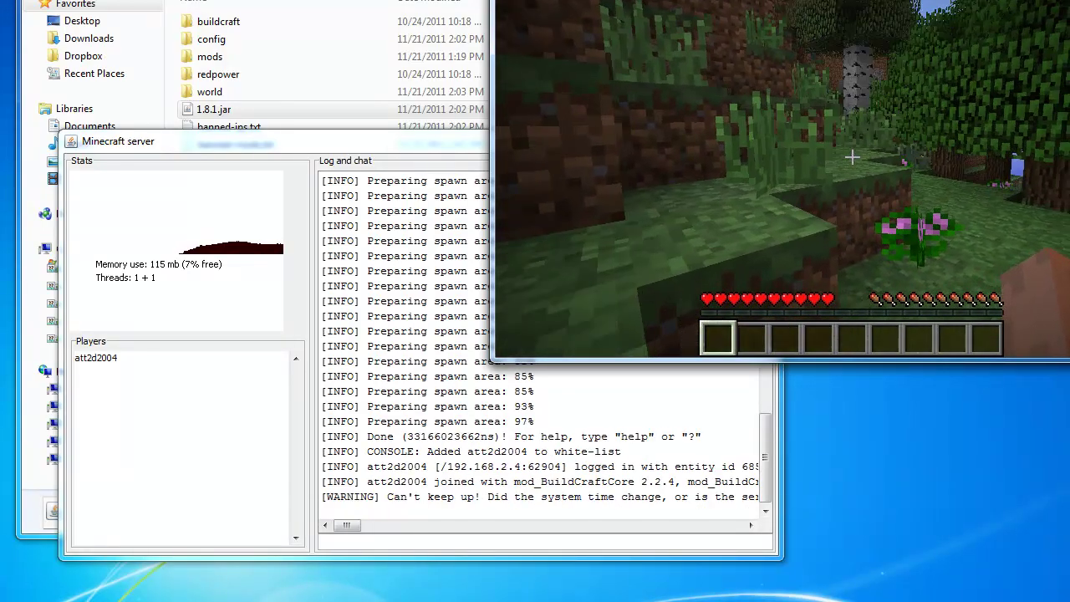
key("w")
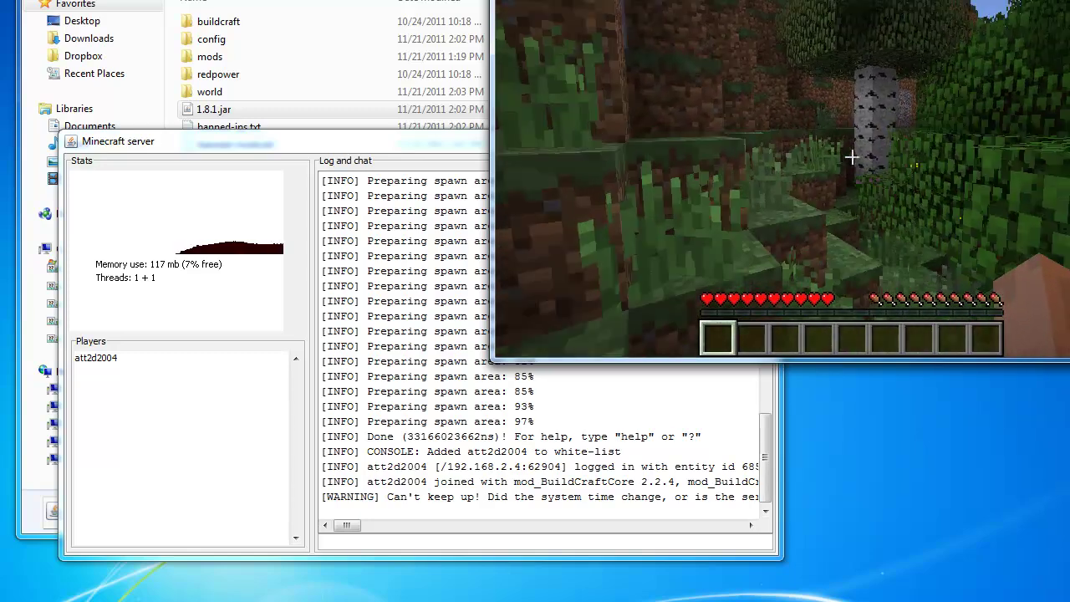
key("e")
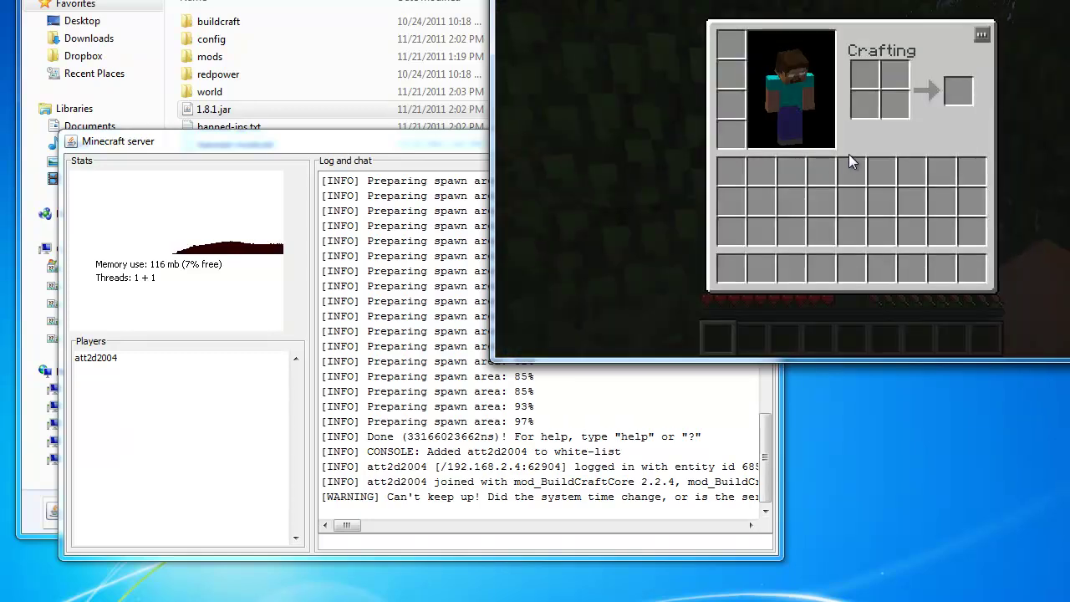
key("e")
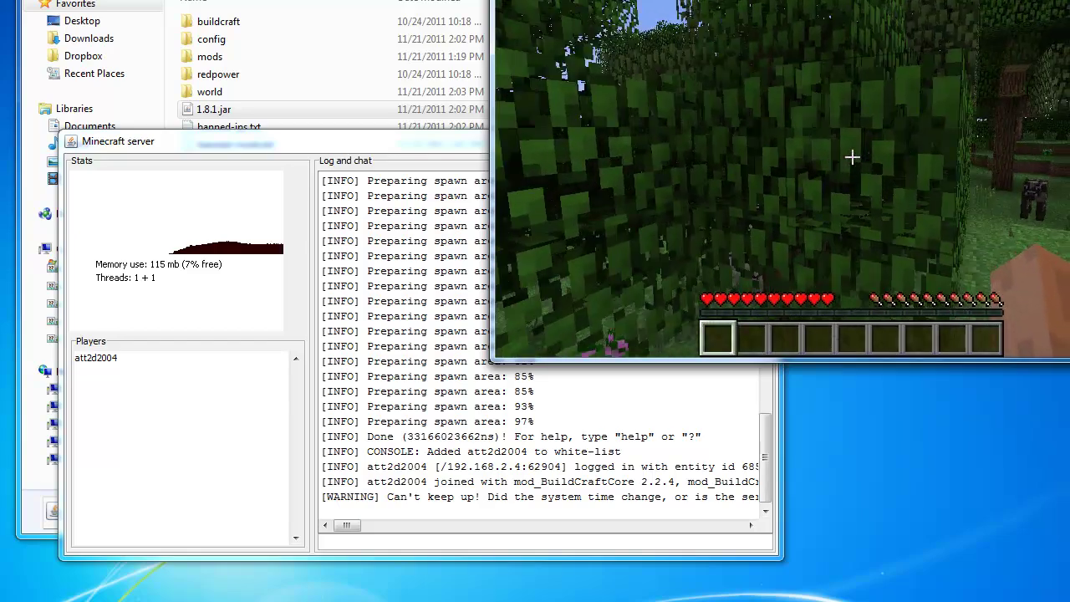
key("w")
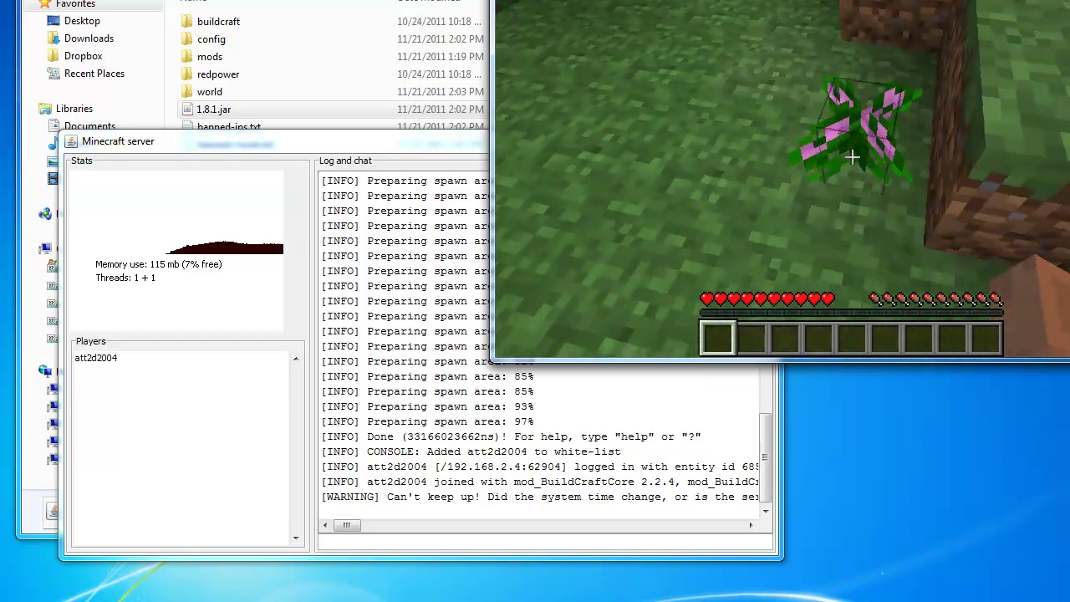
mouse_move(852, 156)
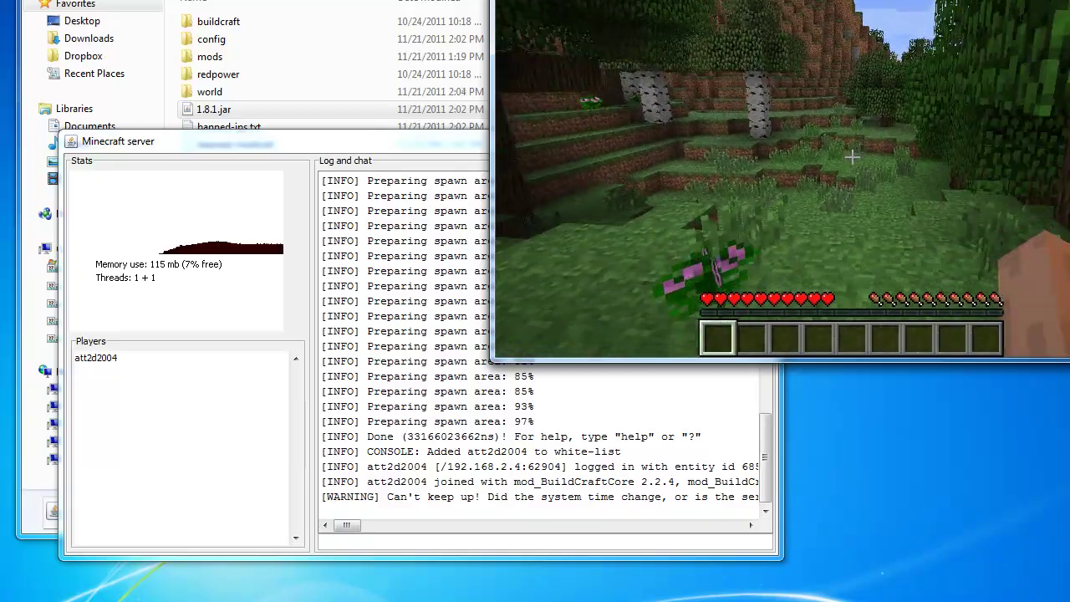
key("w")
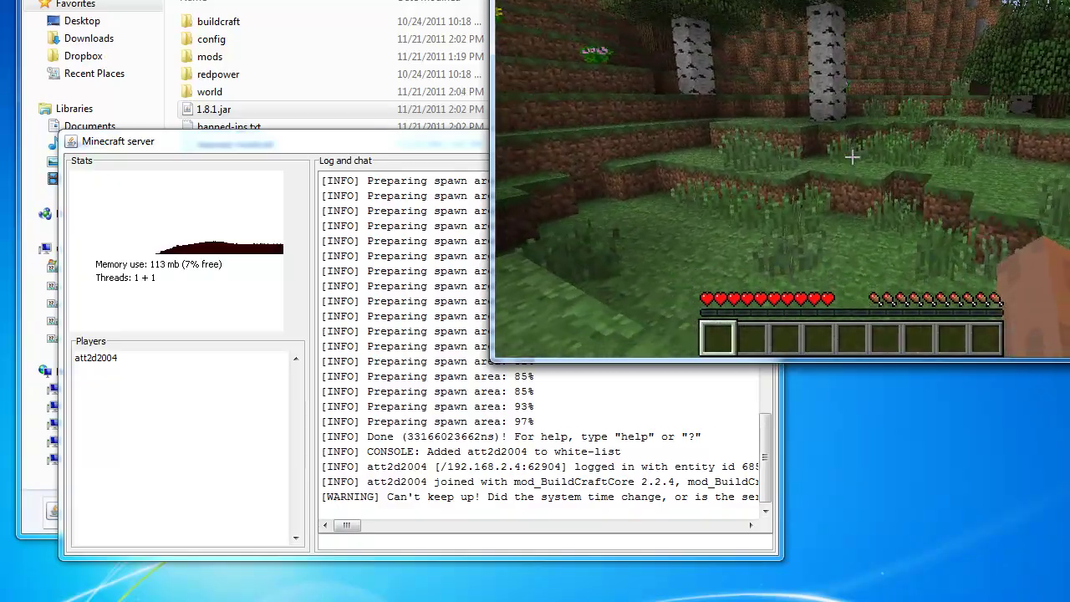
Make the player an operator with the op command in the server console.
key("t")
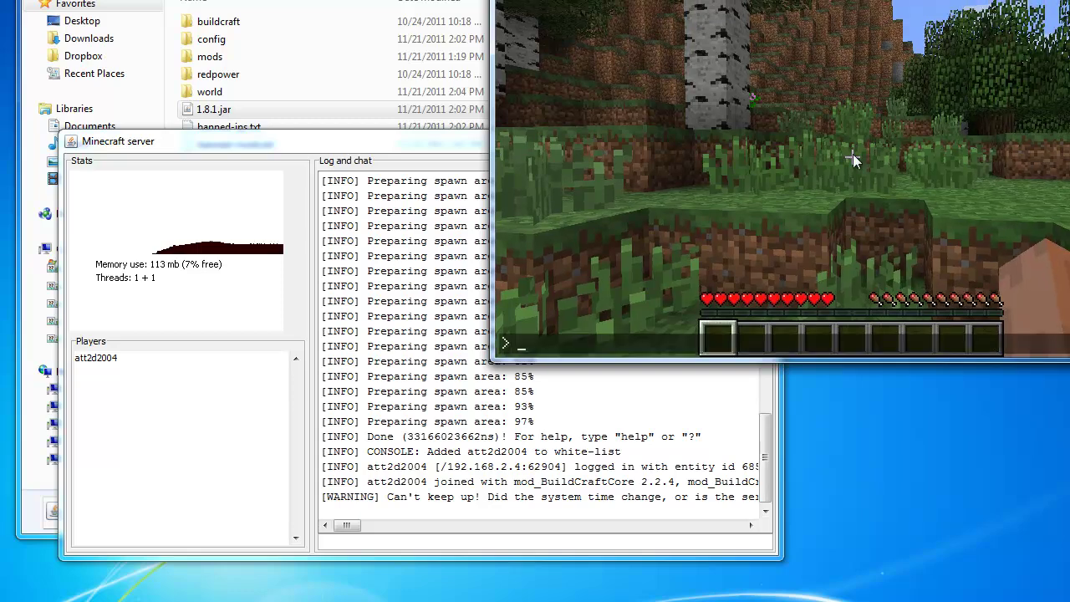
type("/")
key("Escape")
key("Escape")
left_click(463, 542)
type("op att2d")
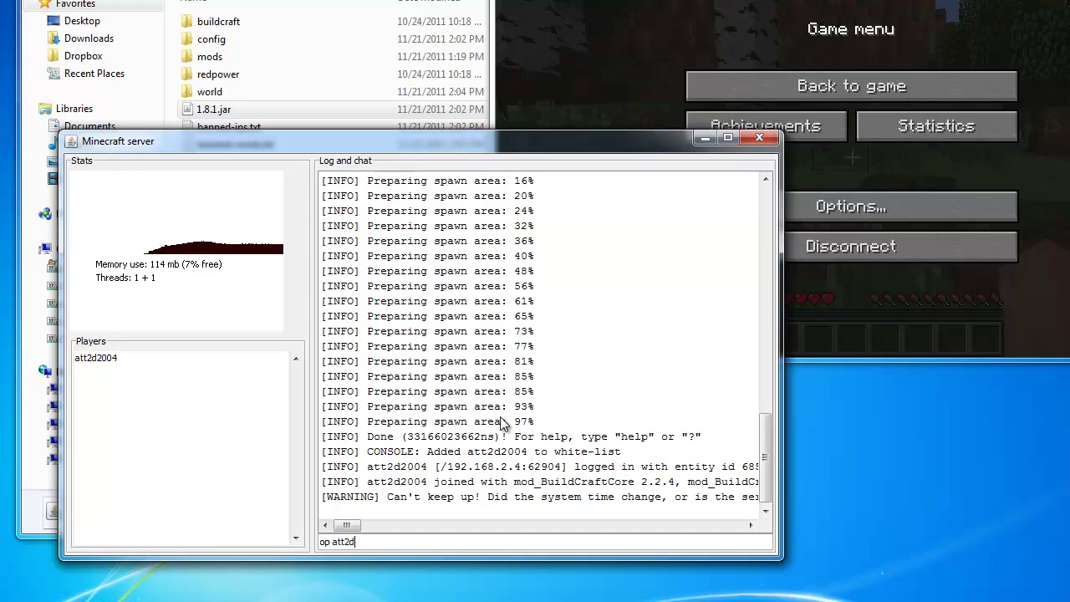
type("2004")
key("Return")
key("alt+Tab")
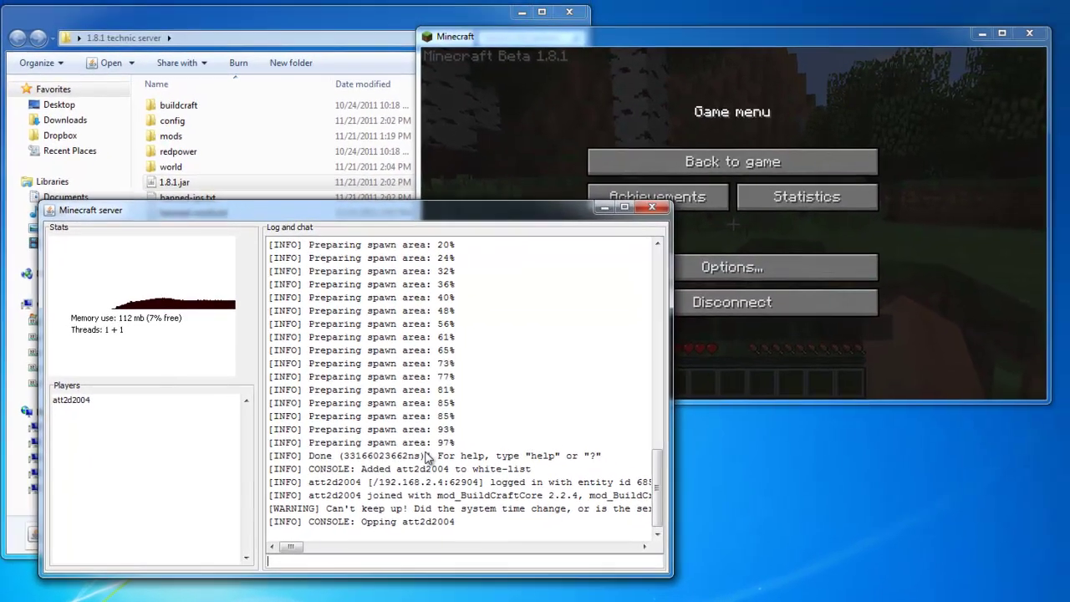
Back in game, switch the player to creative with /gamemode <player> 1.
left_click(710, 166)
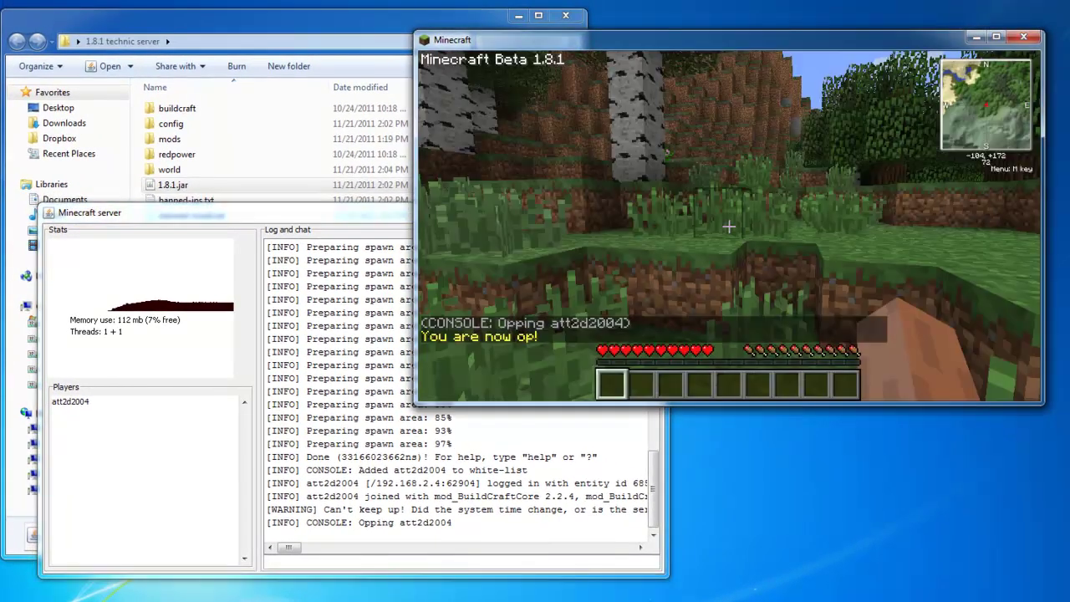
type("/gamemode att2d200")
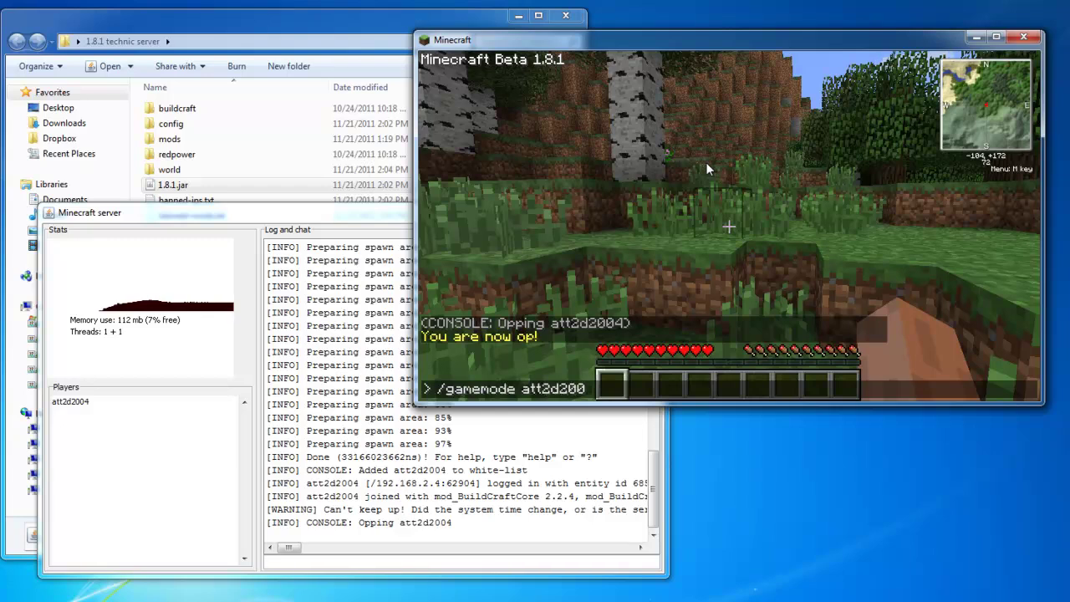
type("4")
key("Return")
Scroll through the creative item selection to browse the modded blocks and items.
key("e")
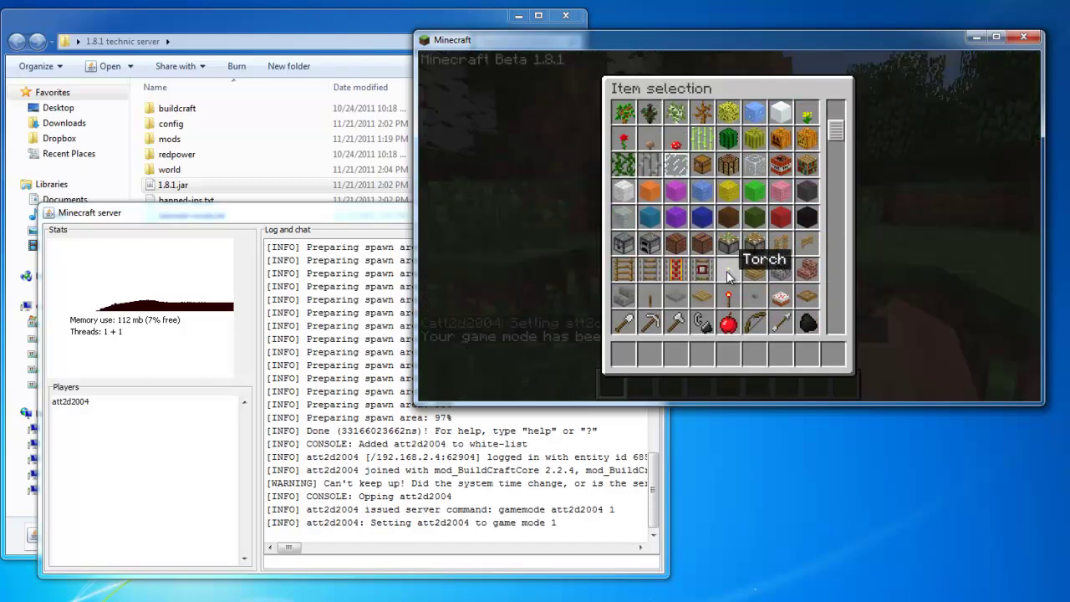
scroll(728, 274, "down", 10)
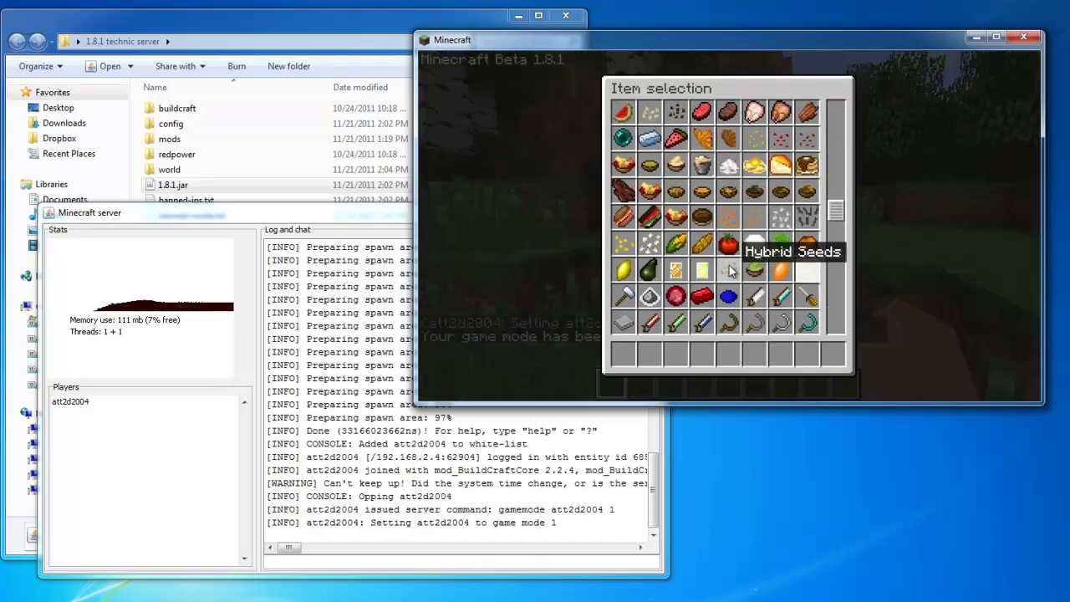
scroll(729, 269, "down", 10)
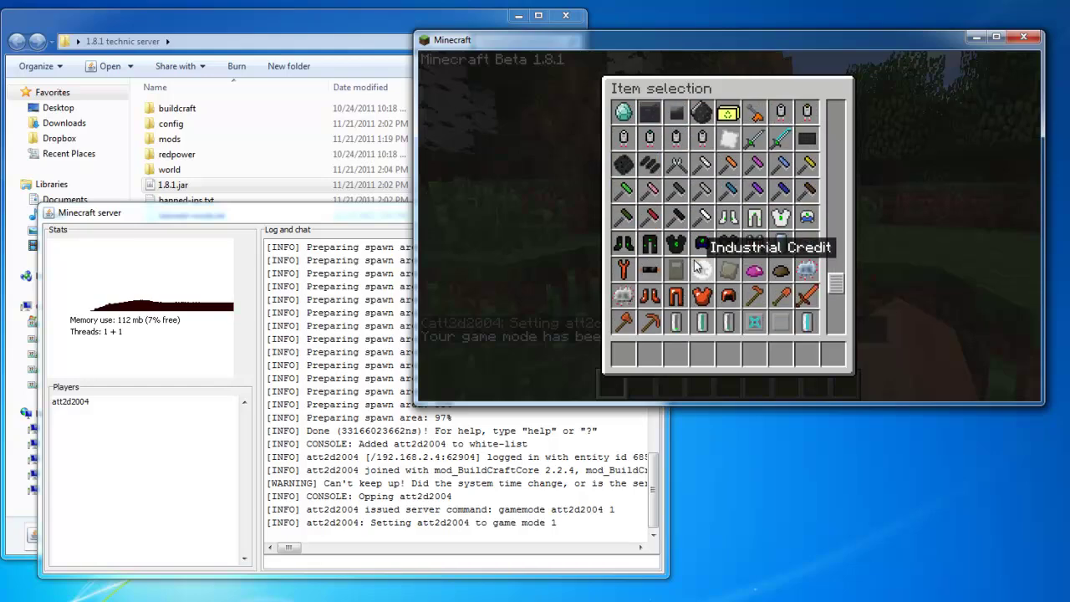
scroll(693, 266, "down", 6)
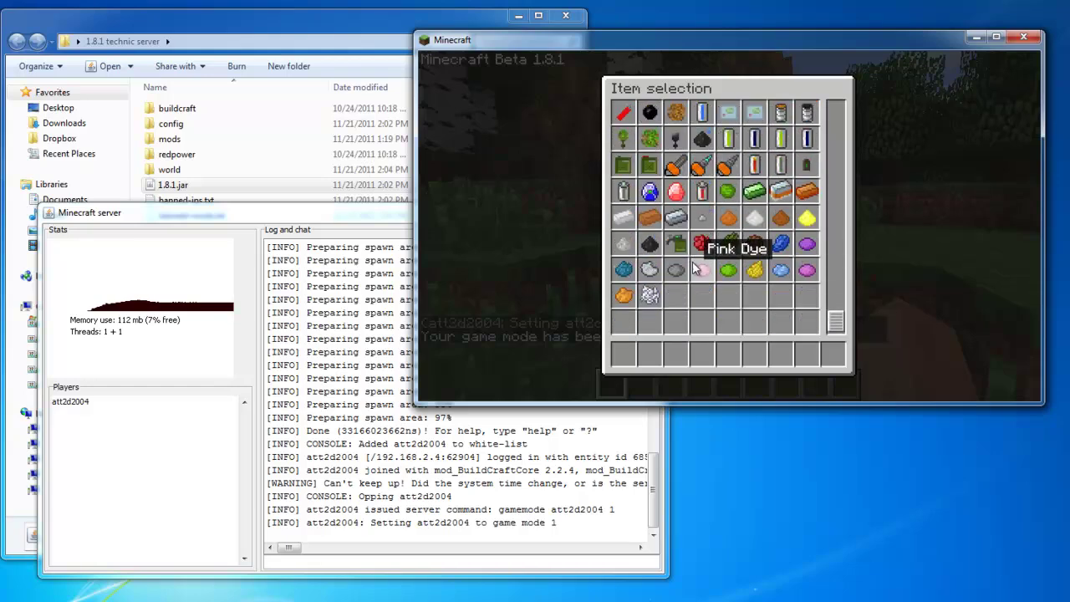
scroll(694, 268, "up", 10)
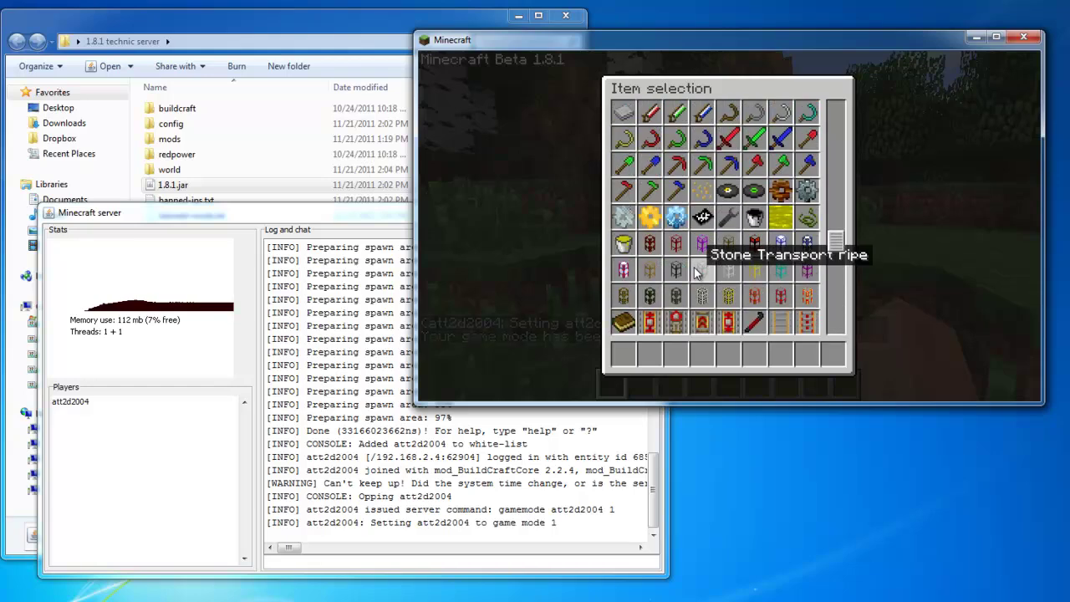
scroll(693, 267, "up", 8)
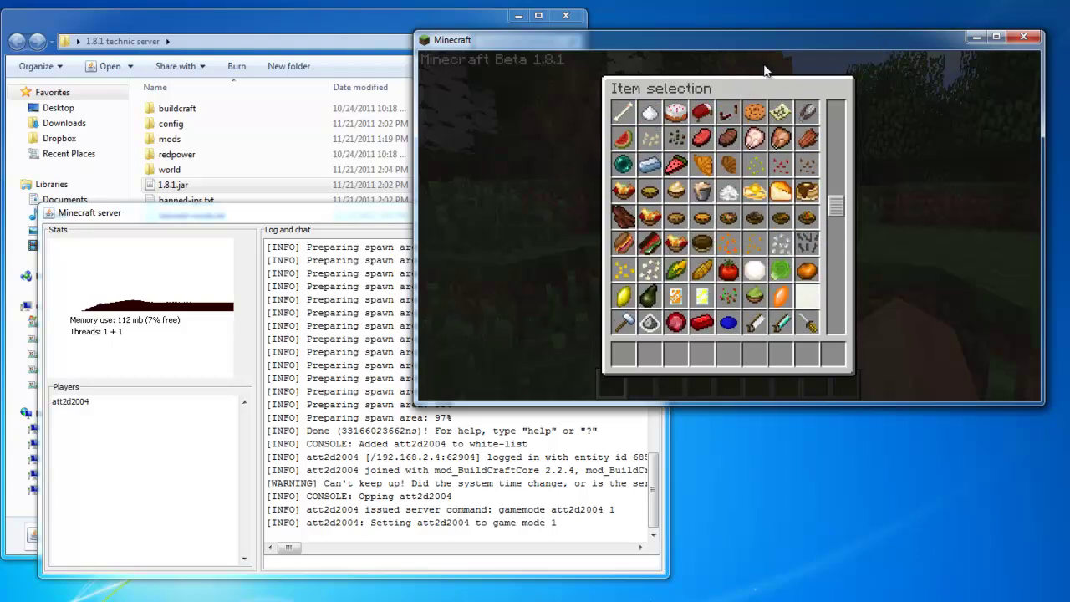
Close the Minecraft client and server console, then relaunch the server from 1.8.1.jar.
left_click(1022, 37)
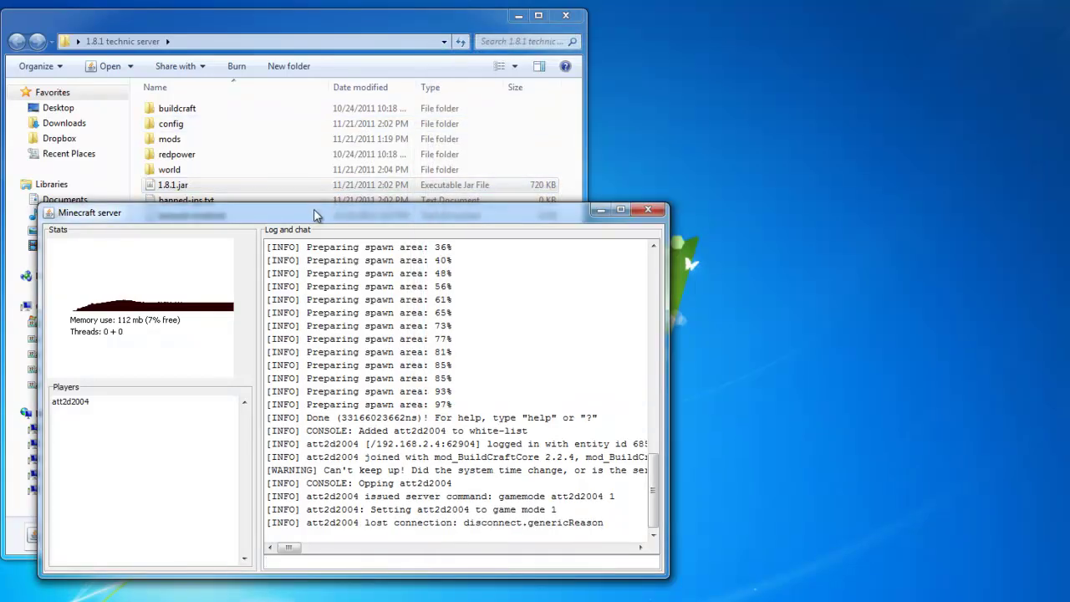
mouse_move(316, 216)
left_mouse_down()
mouse_move(378, 203)
mouse_move(535, 85)
left_mouse_up()
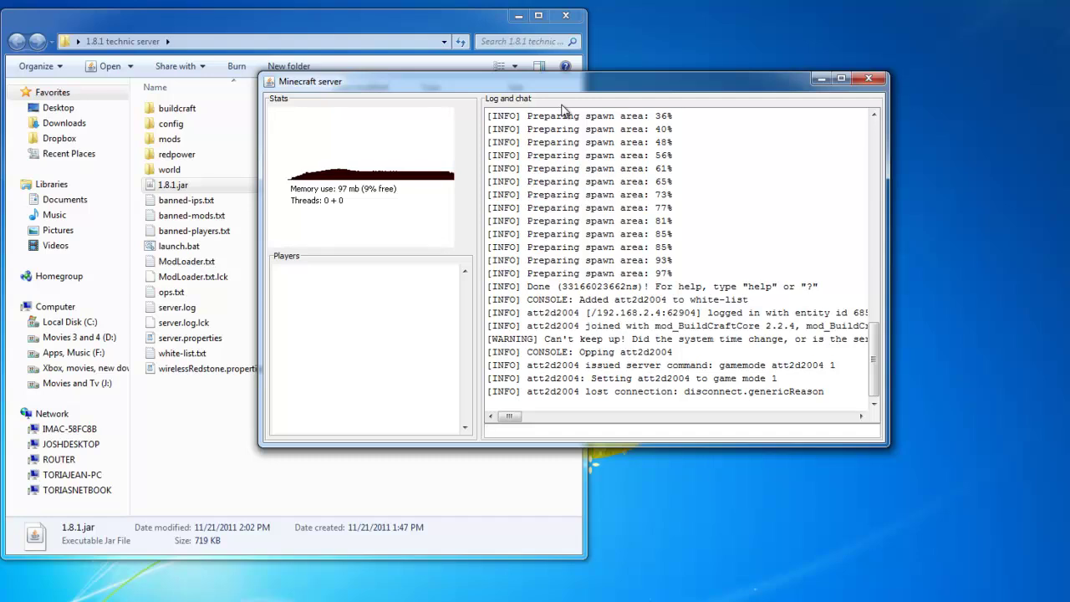
left_click(869, 79)
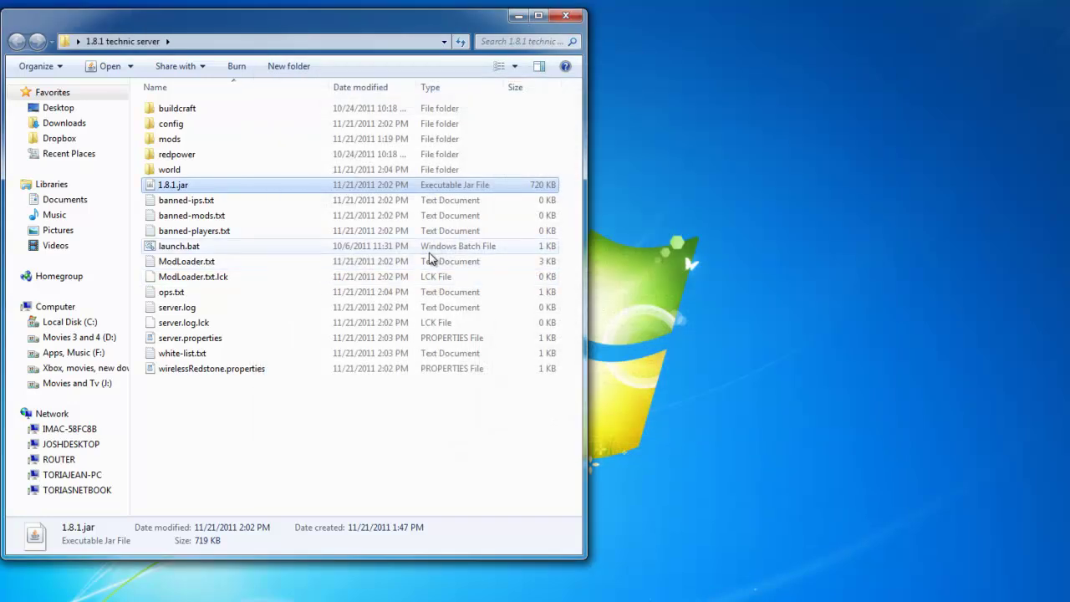
double_click(176, 185)
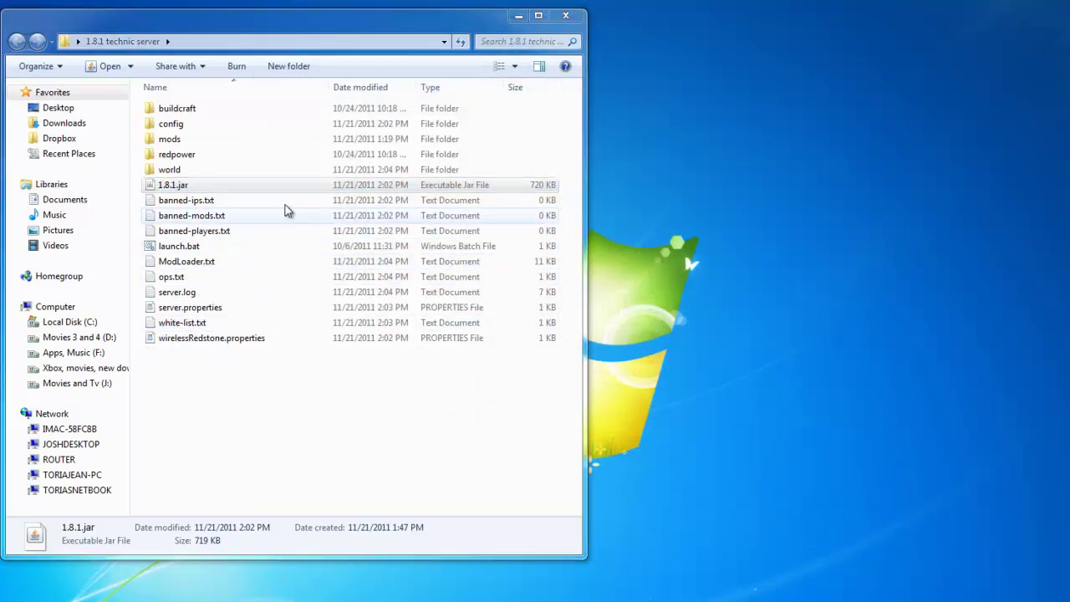